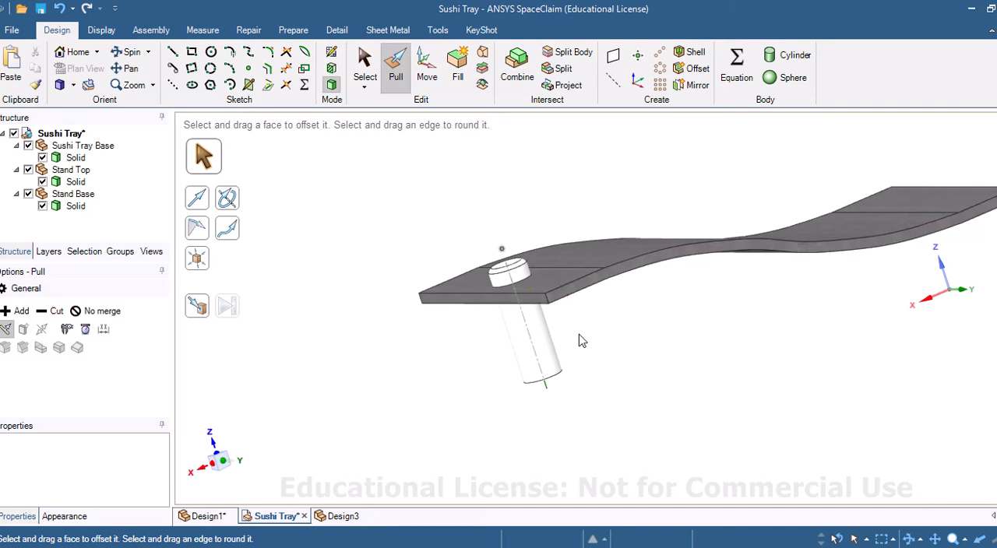
{"action": "left_click", "coordinate": [574, 290]}
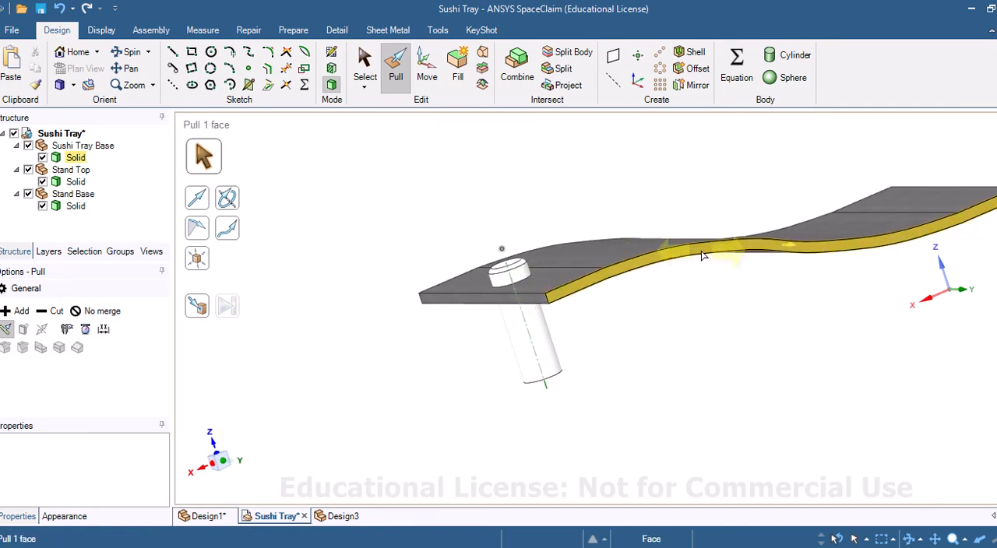
{"action": "key", "text": "Escape"}
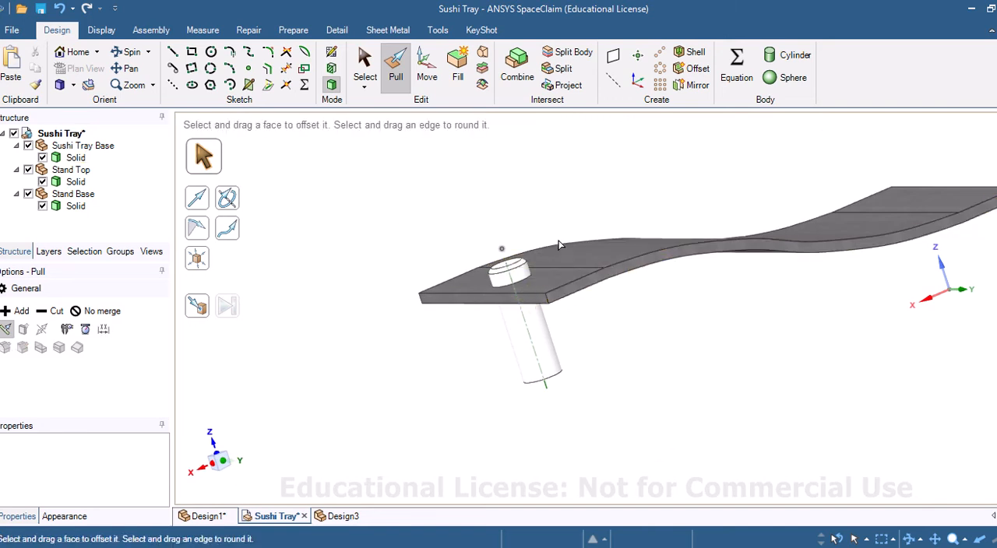
Step: Sketch a rectangle 300 mm wide and 50 mm high in plan view in the Design3 document
{"action": "left_click", "coordinate": [341, 516]}
{"action": "key", "text": "r"}
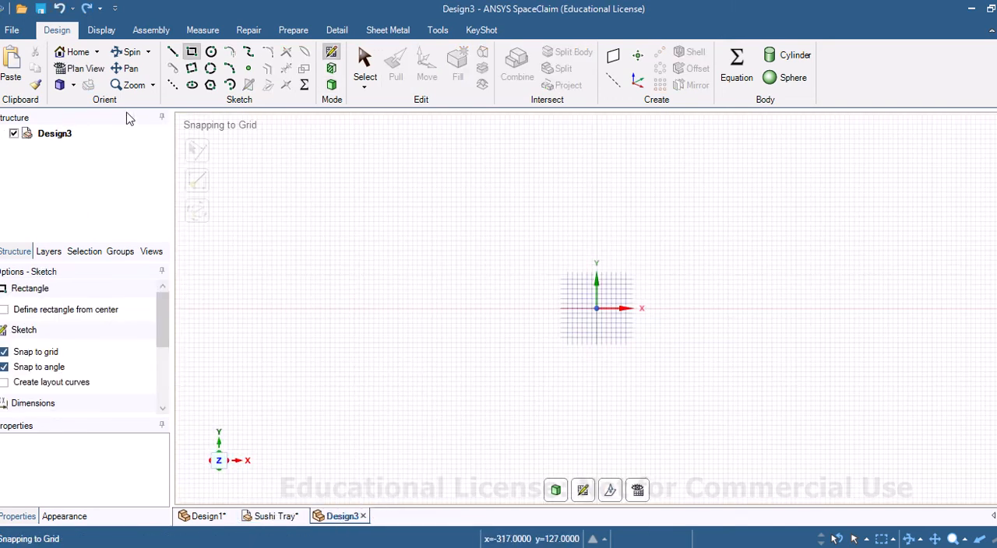
{"action": "left_click", "coordinate": [71, 52]}
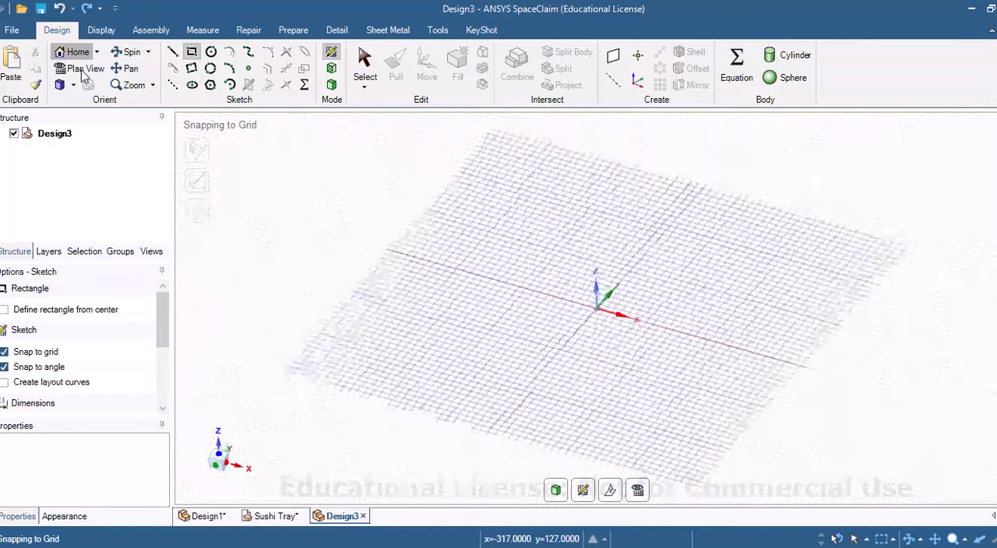
{"action": "left_click", "coordinate": [84, 70]}
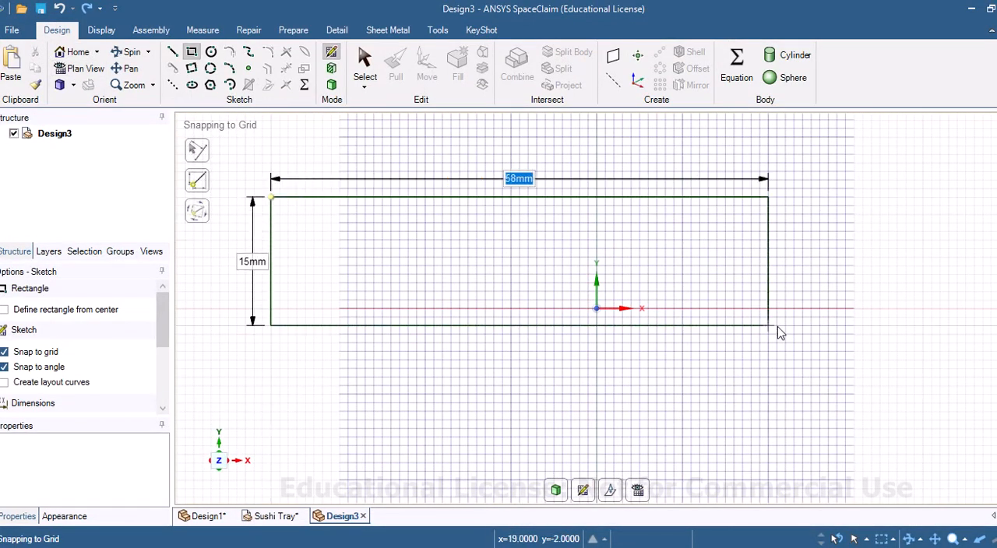
{"action": "type", "text": "300"}
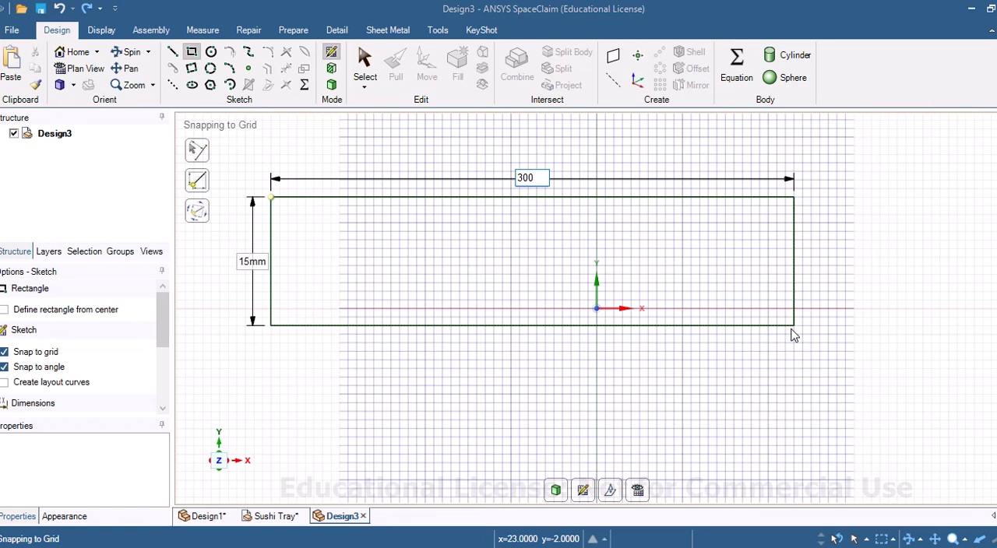
{"action": "key", "text": "Tab"}
{"action": "type", "text": "50"}
{"action": "key", "text": "Return"}
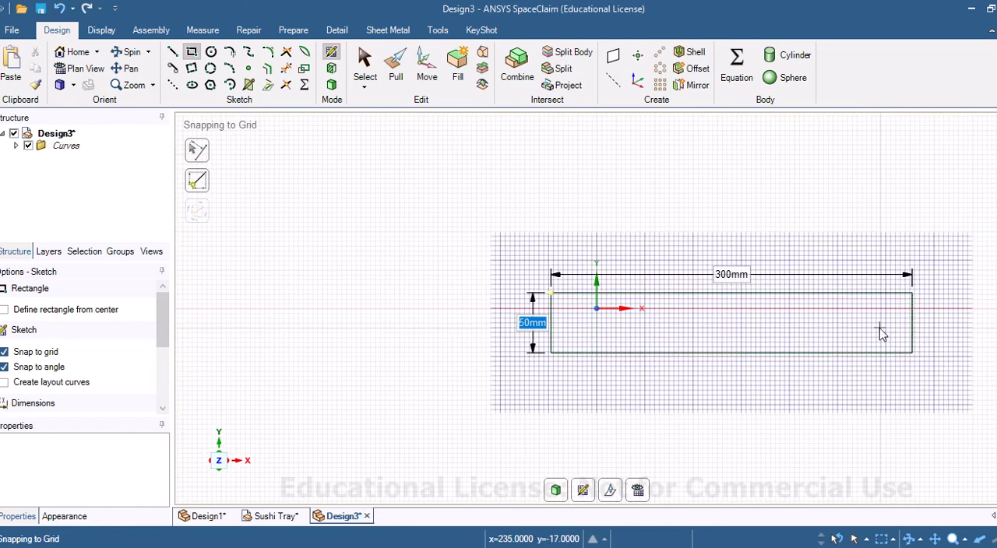
Step: Draw 40 mm lines along the rectangle's bottom edge from its lower-left corner and along its top edge from its upper-right corner
{"action": "scroll", "coordinate": [879, 320], "scroll_direction": "up", "scroll_amount": 3}
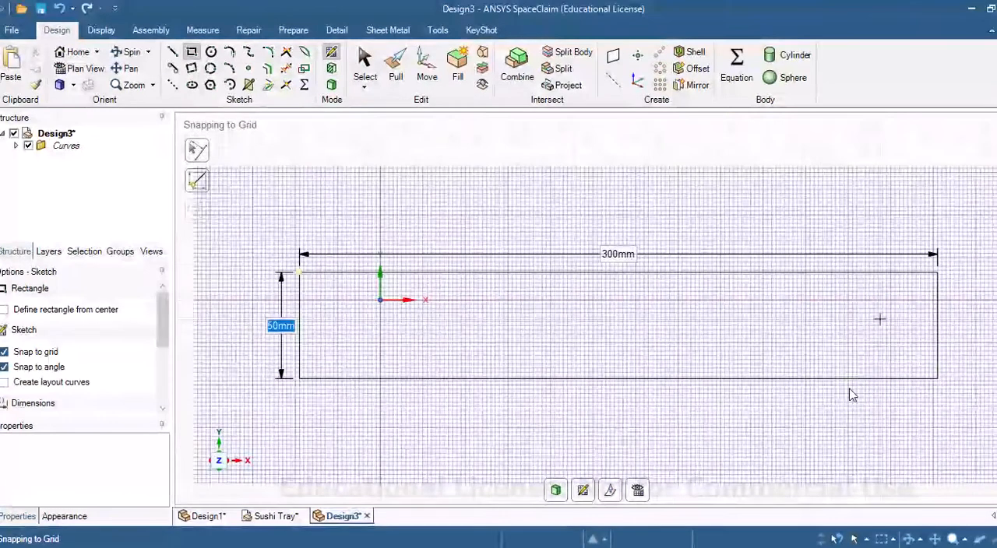
{"action": "left_click", "coordinate": [173, 52]}
{"action": "left_click", "coordinate": [300, 379]}
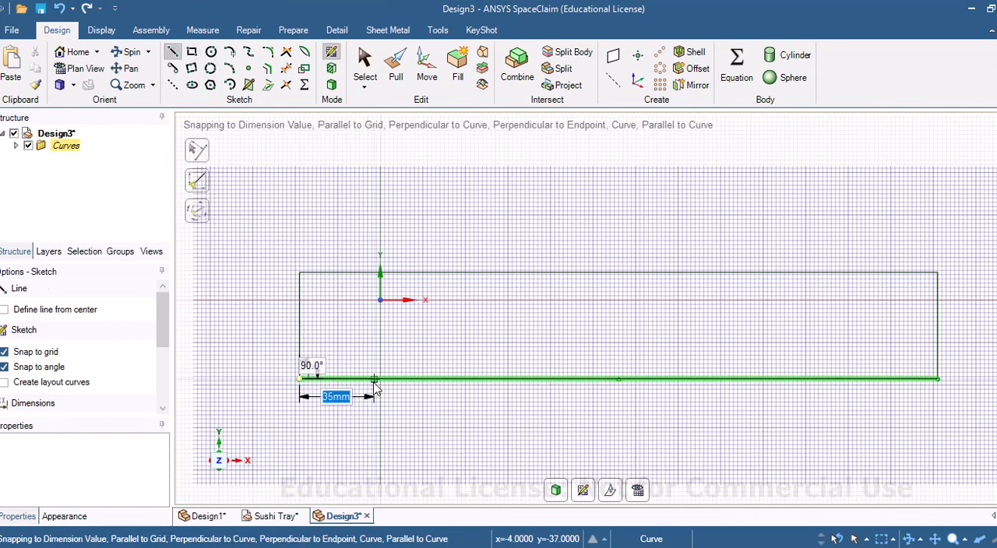
{"action": "type", "text": "40"}
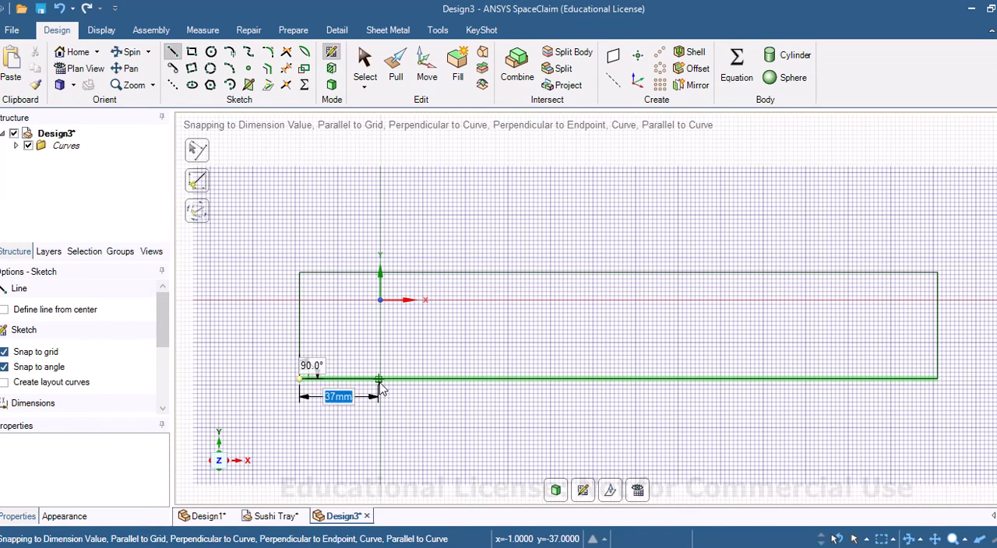
{"action": "key", "text": "Return"}
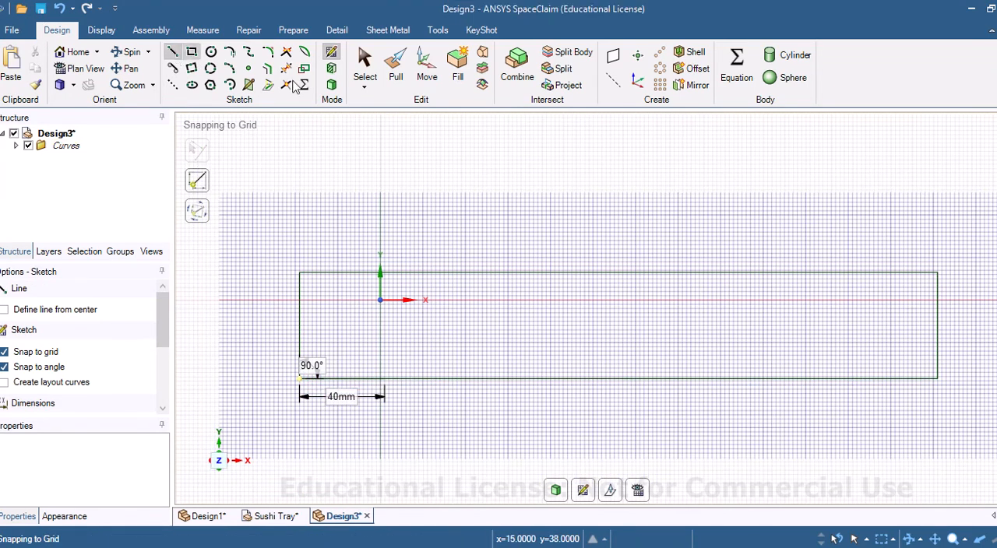
{"action": "left_click", "coordinate": [939, 274]}
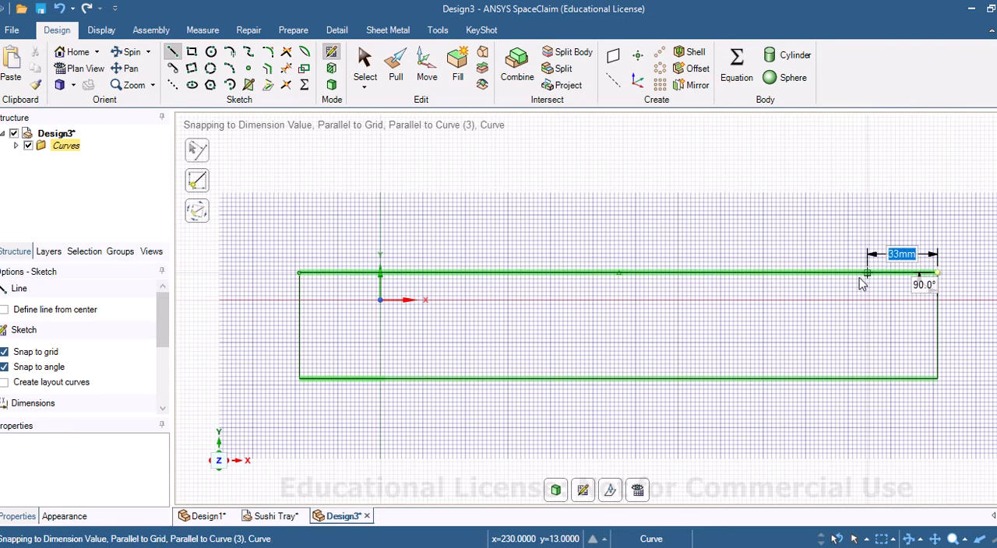
{"action": "type", "text": "40"}
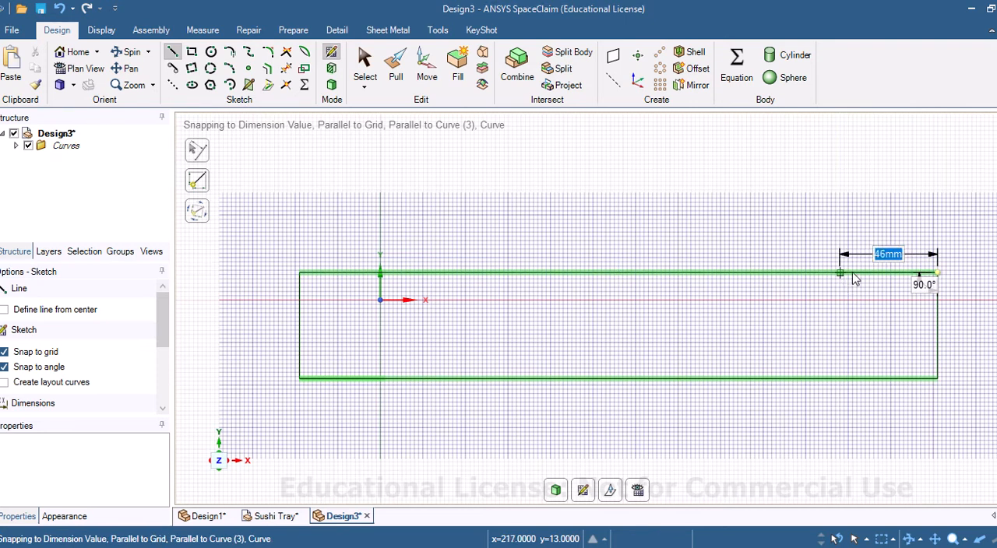
{"action": "key", "text": "Return"}
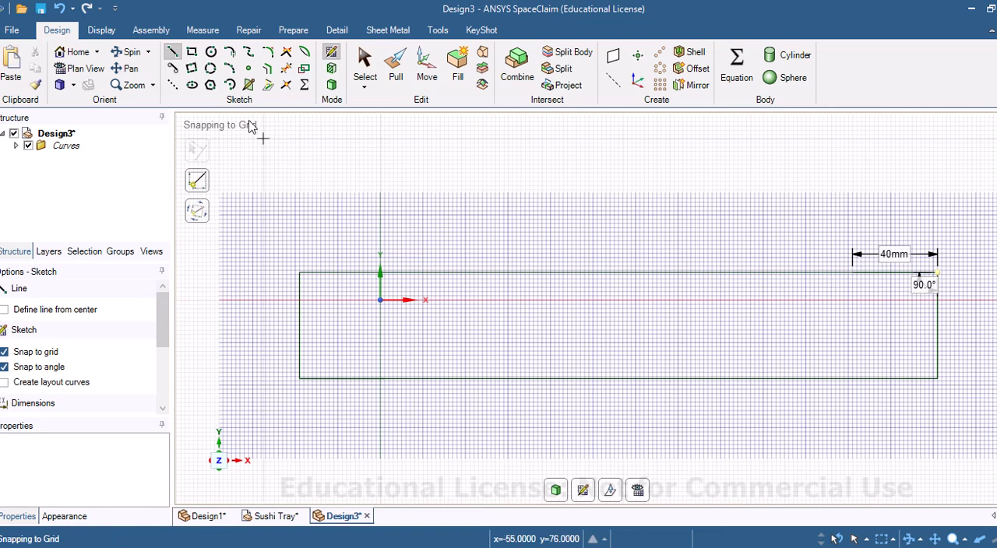
Step: Draw horizontal and vertical construction lines between the midpoints of the rectangle's opposite sides
{"action": "left_click", "coordinate": [174, 86]}
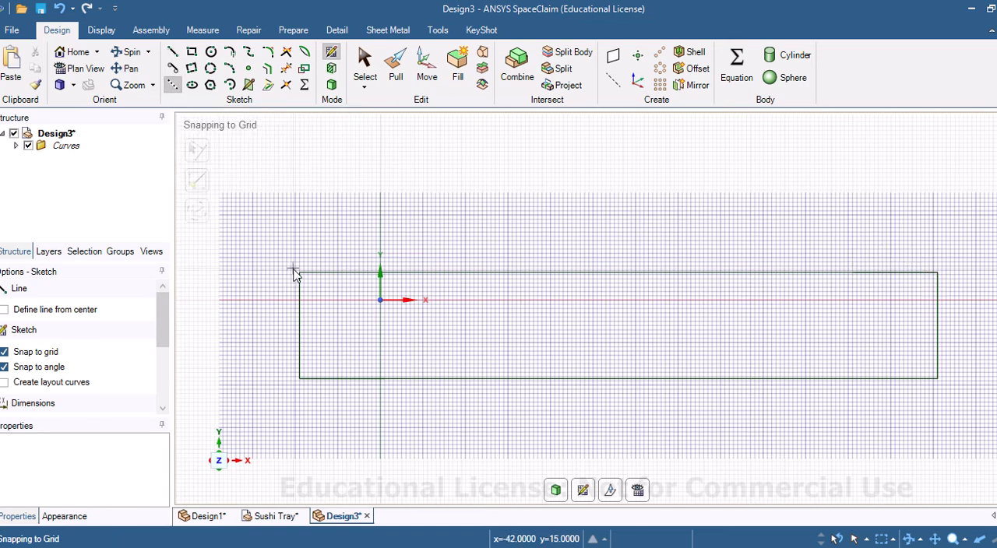
{"action": "left_click", "coordinate": [302, 327]}
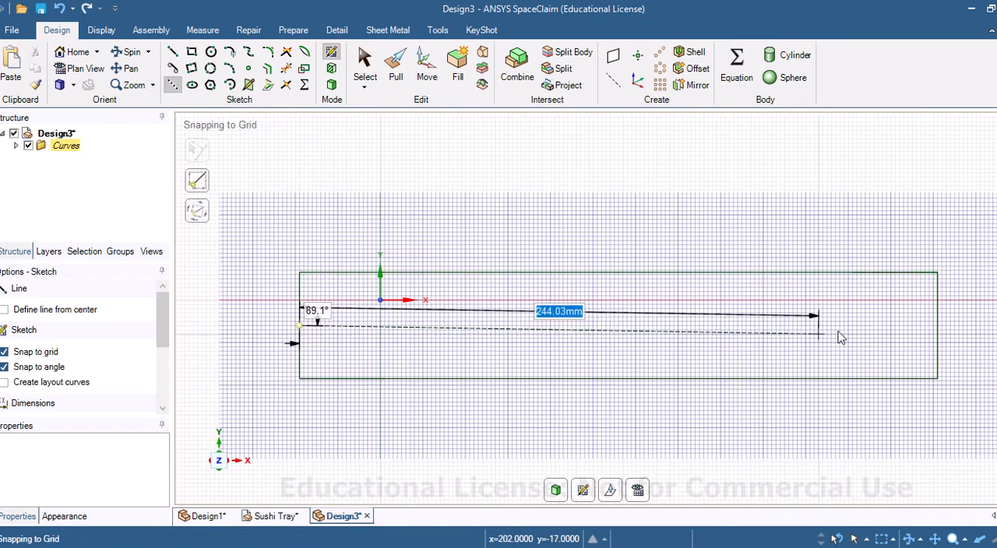
{"action": "left_click", "coordinate": [937, 328]}
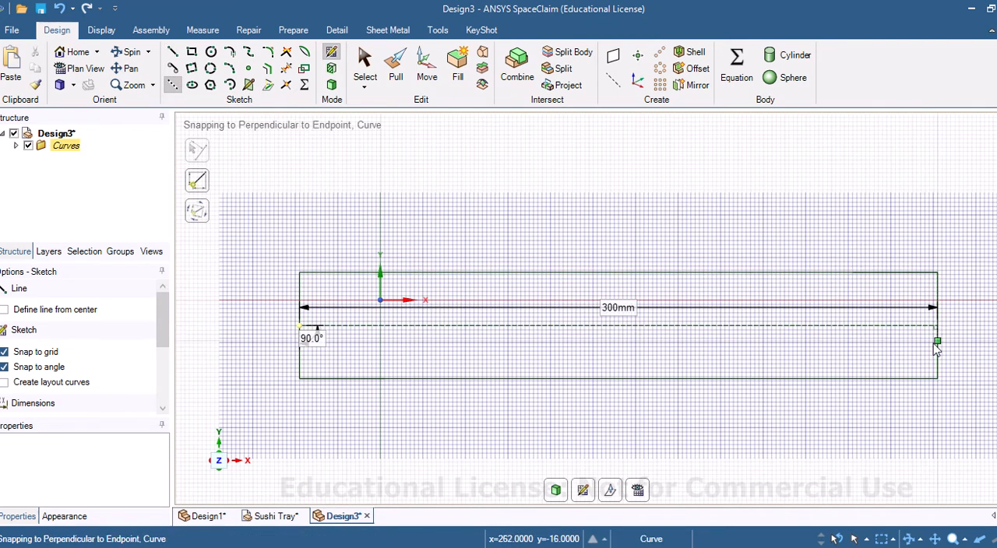
{"action": "left_click", "coordinate": [621, 382]}
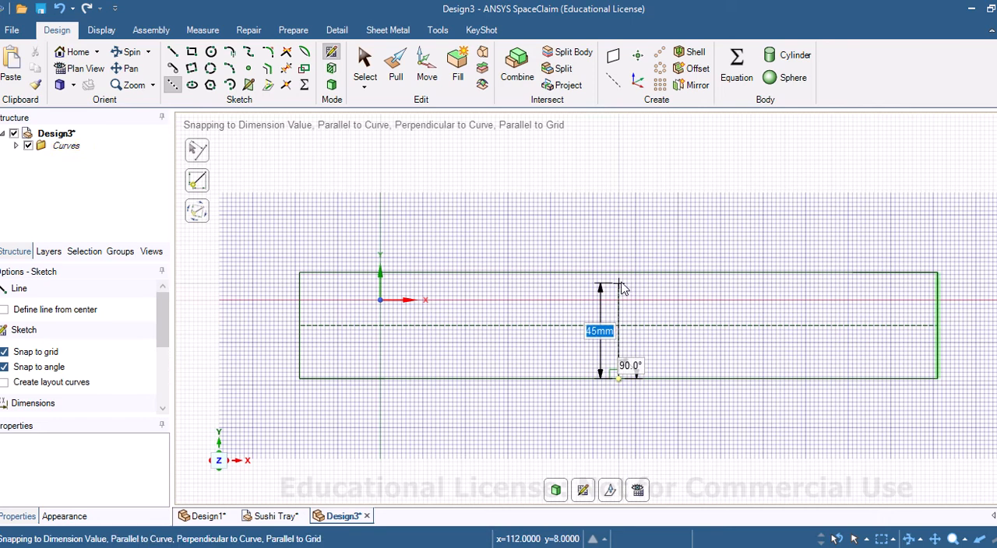
Step: Set both the horizontal and the vertical construction centrelines as mirror lines
{"action": "right_click", "coordinate": [647, 330]}
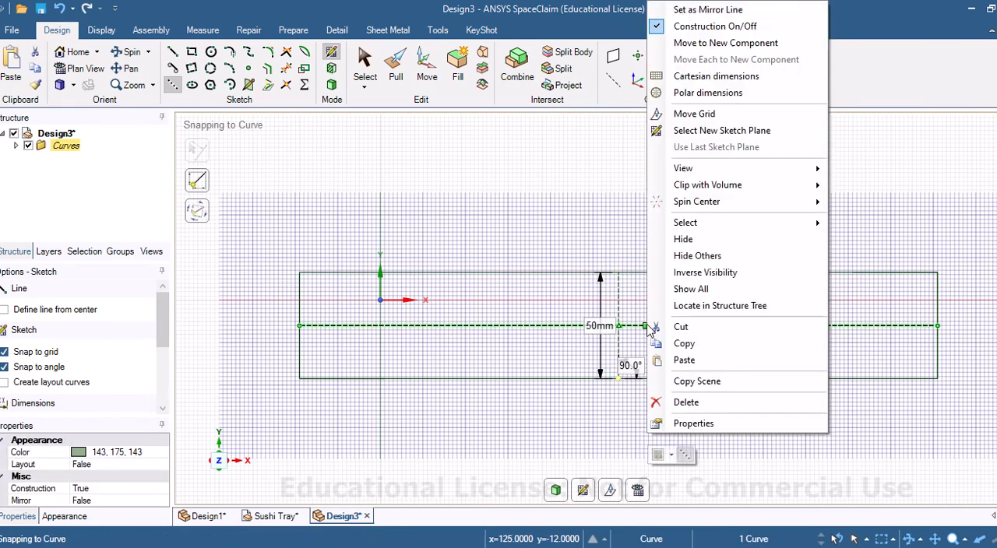
{"action": "left_click", "coordinate": [728, 13]}
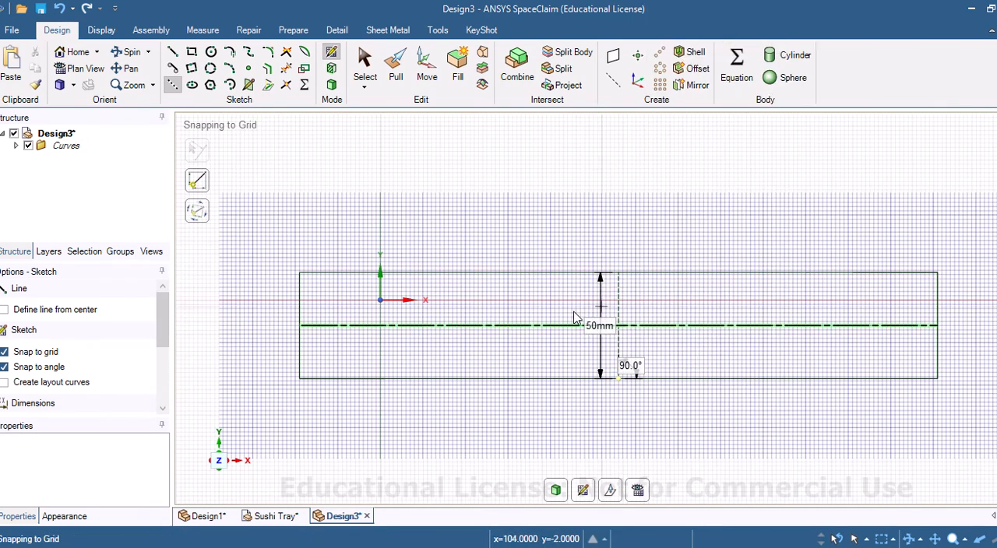
{"action": "left_click", "coordinate": [618, 275]}
{"action": "right_click", "coordinate": [619, 302]}
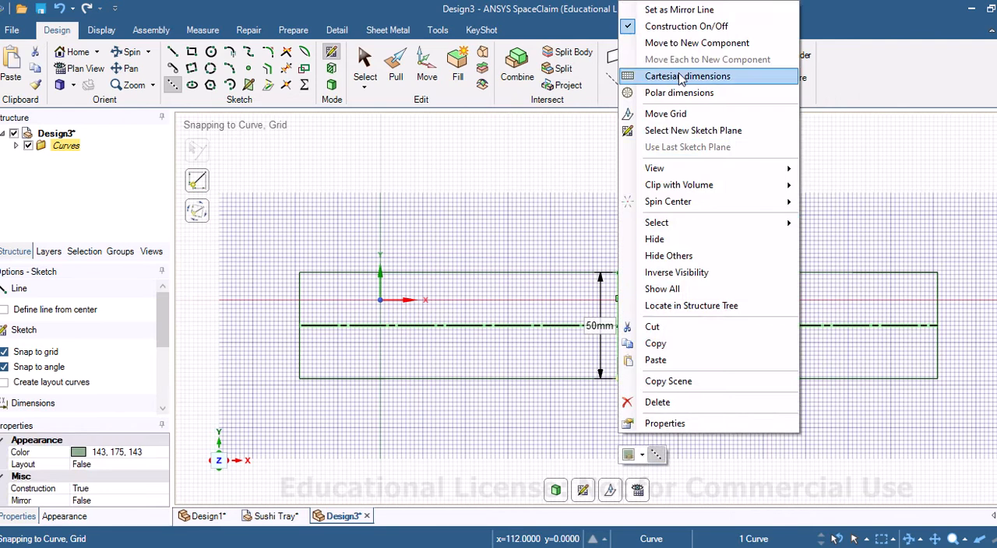
{"action": "left_click", "coordinate": [677, 9]}
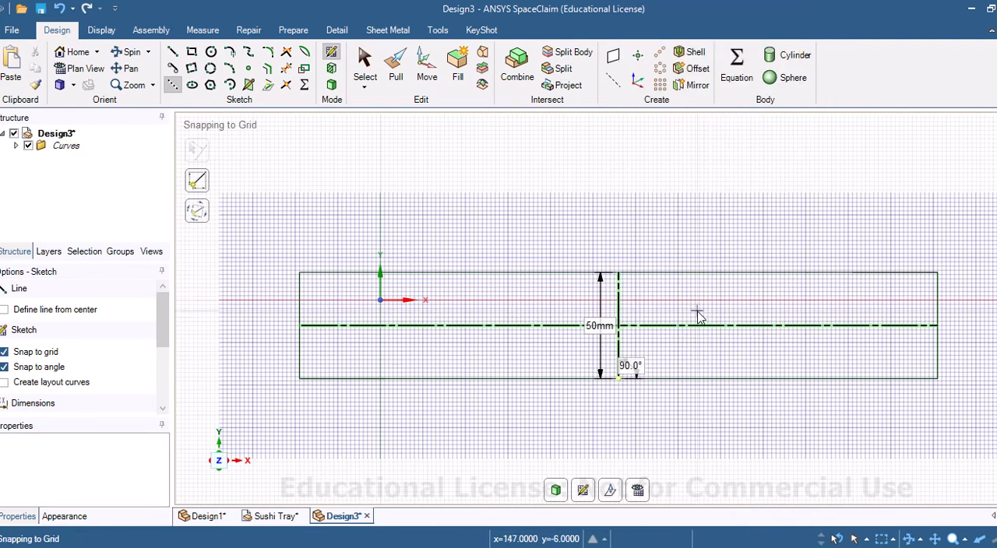
Step: Draw a spline from the inner end of the bottom 40 mm line through three rising points to the rectangle's centre and finish it
{"action": "left_click", "coordinate": [249, 53]}
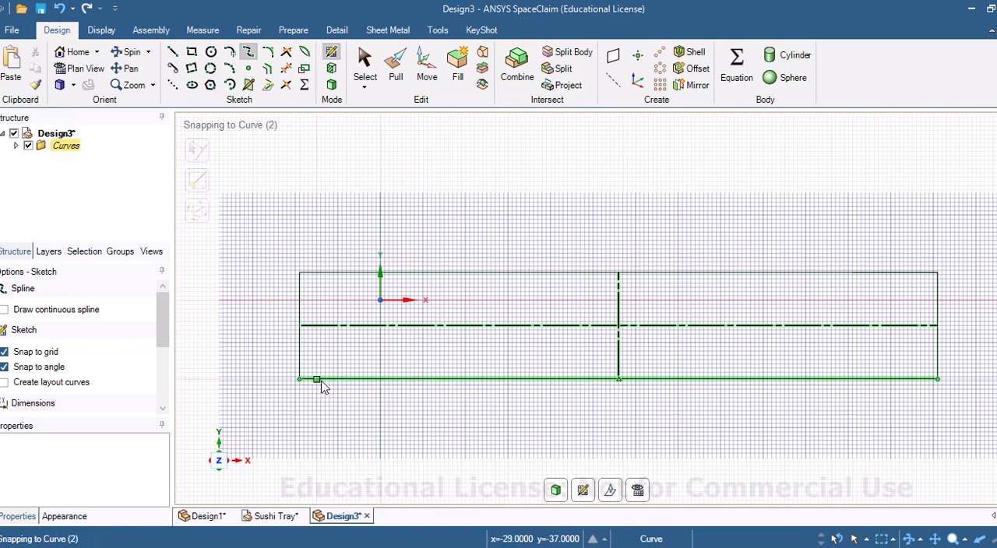
{"action": "left_click", "coordinate": [384, 380]}
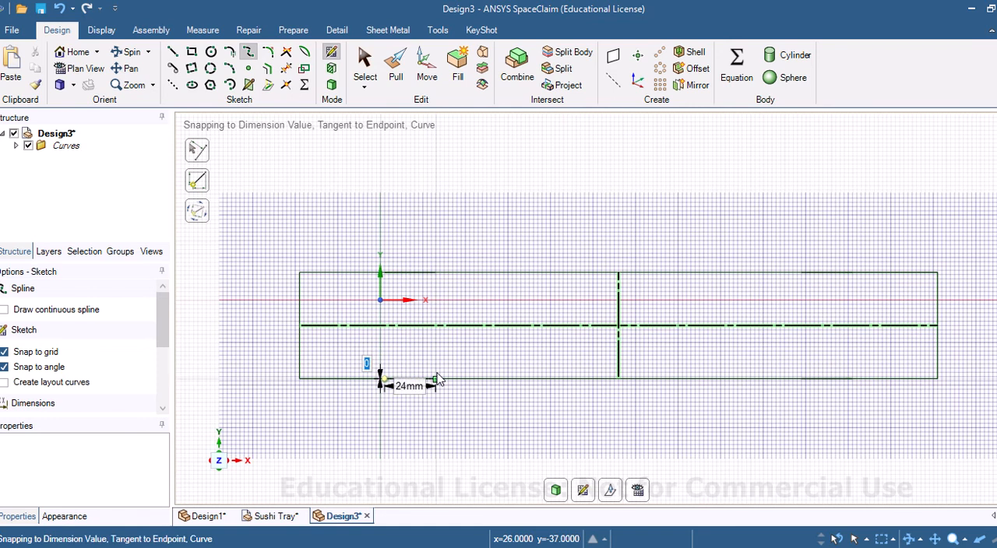
{"action": "scroll", "coordinate": [436, 380], "scroll_direction": "up", "scroll_amount": 3}
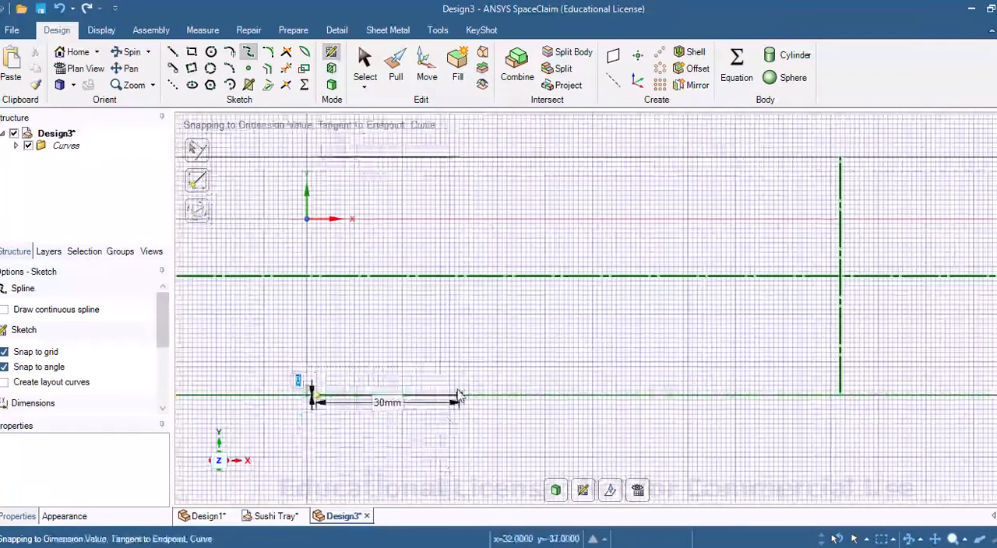
{"action": "left_click", "coordinate": [469, 388]}
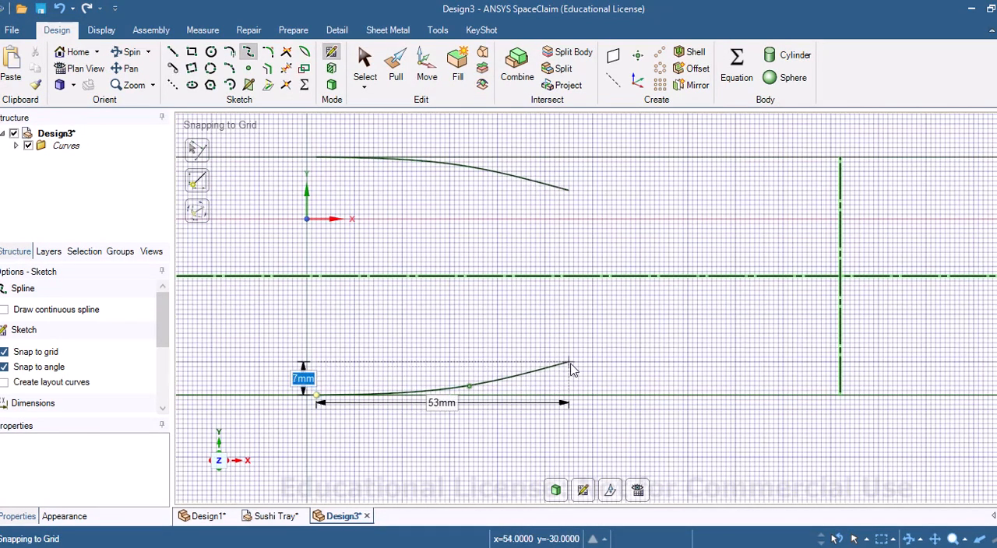
{"action": "left_click", "coordinate": [612, 359]}
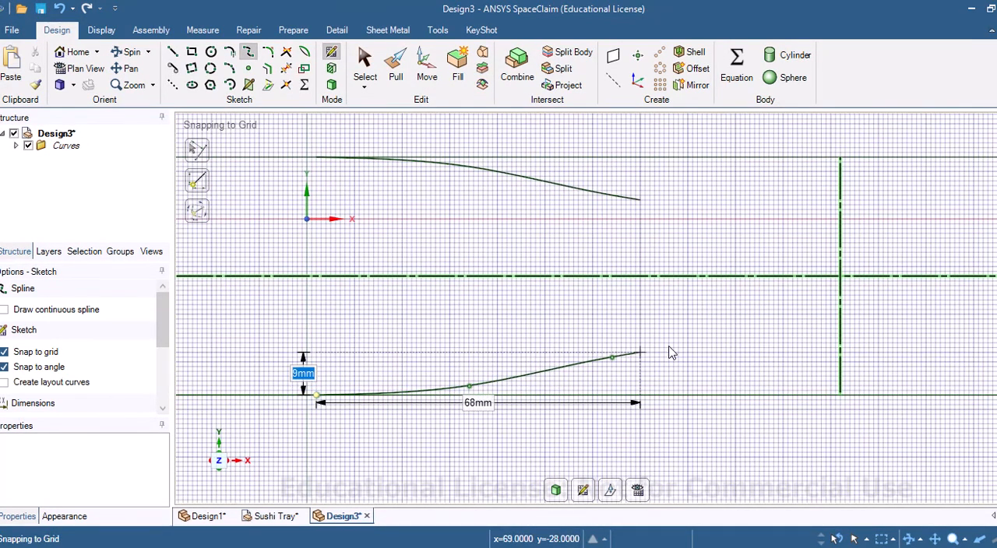
{"action": "left_click", "coordinate": [726, 319]}
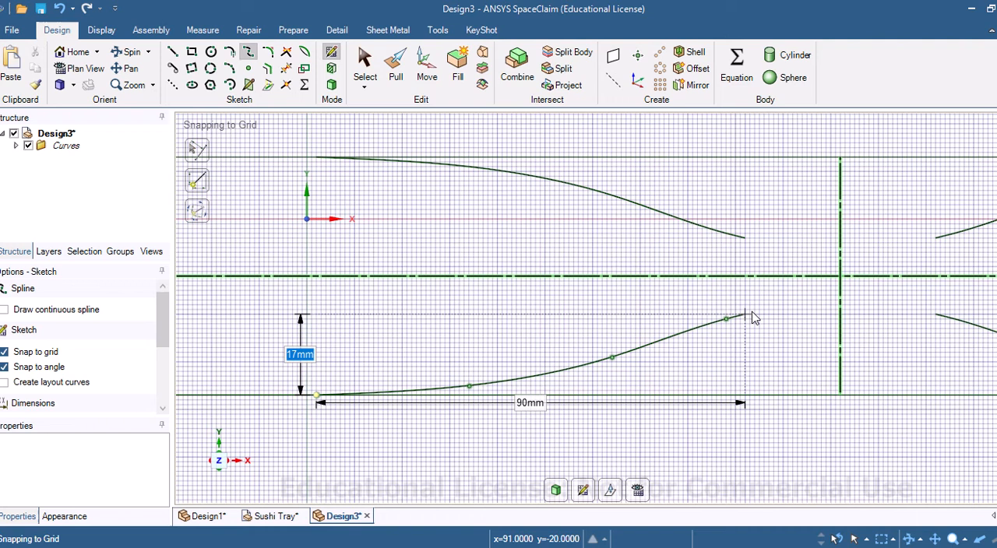
{"action": "right_click", "coordinate": [841, 284]}
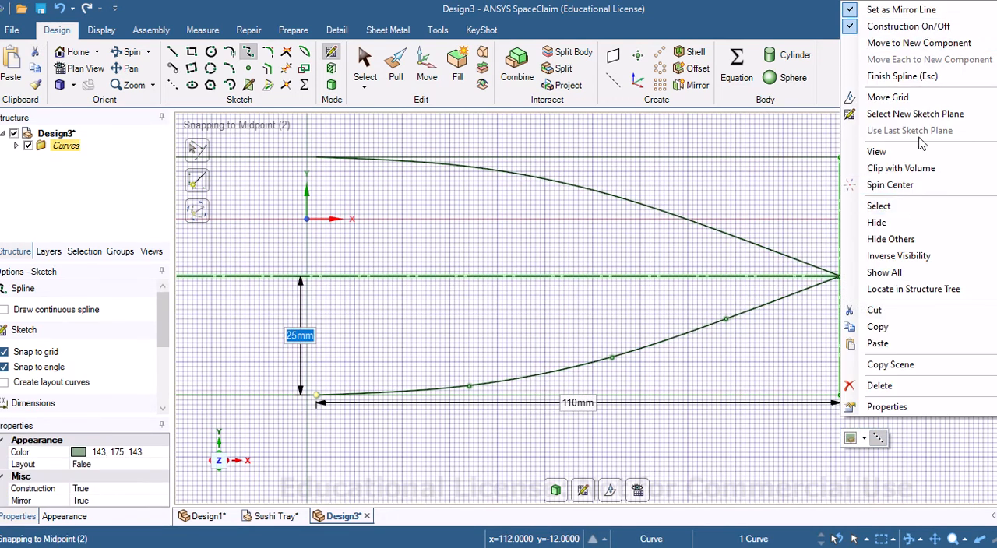
{"action": "left_click", "coordinate": [902, 76]}
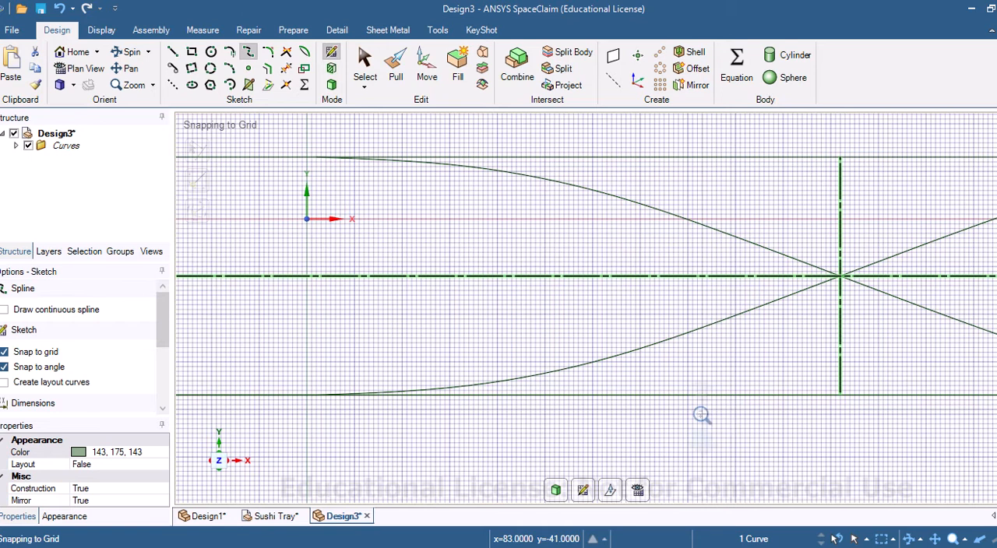
Step: Trim away both mirror lines and the extra mirrored spline halves, keeping the S-curve that rises from lower left to upper right
{"action": "middle_click_drag", "start_coordinate": [702, 415], "coordinate": [697, 345], "text": "ctrl"}
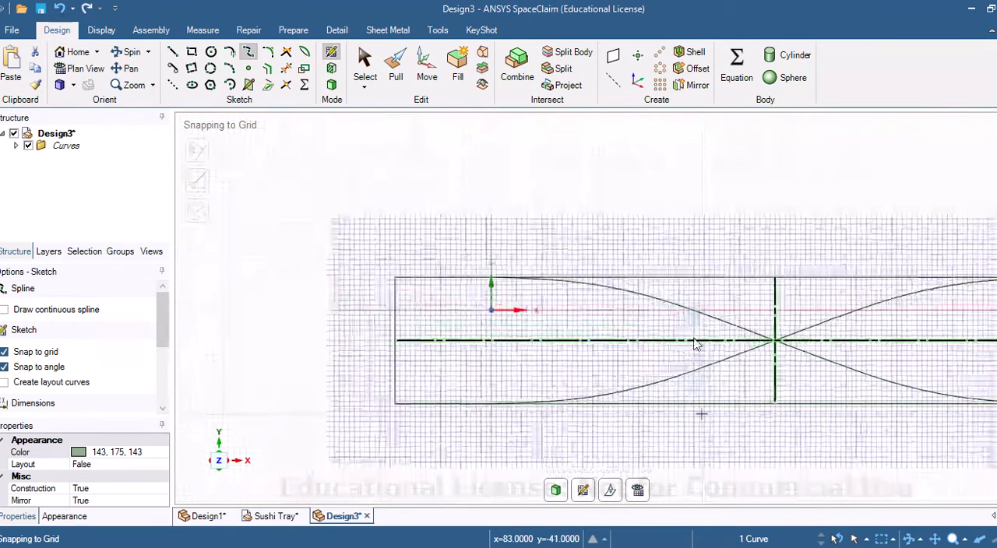
{"action": "left_click", "coordinate": [287, 70]}
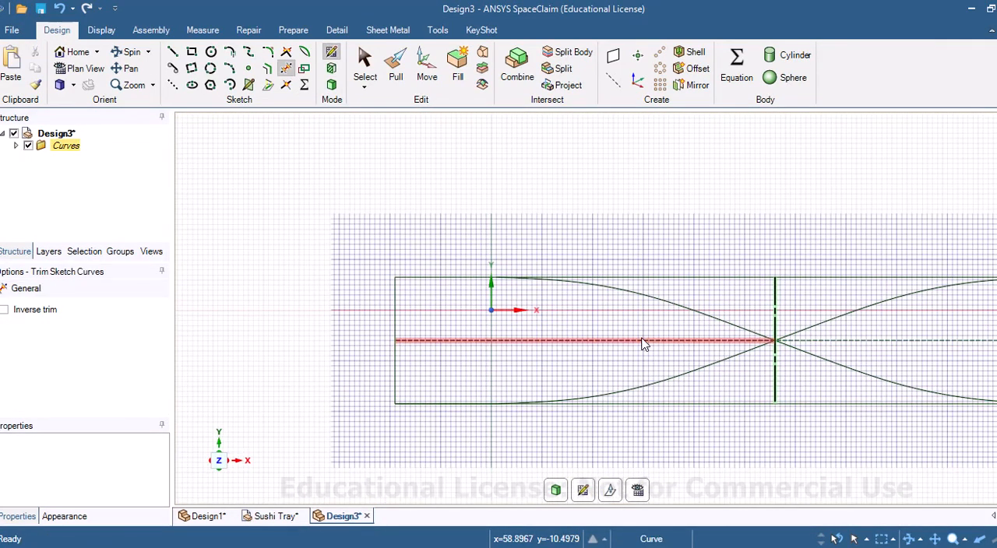
{"action": "left_click", "coordinate": [644, 342]}
{"action": "left_click", "coordinate": [772, 311]}
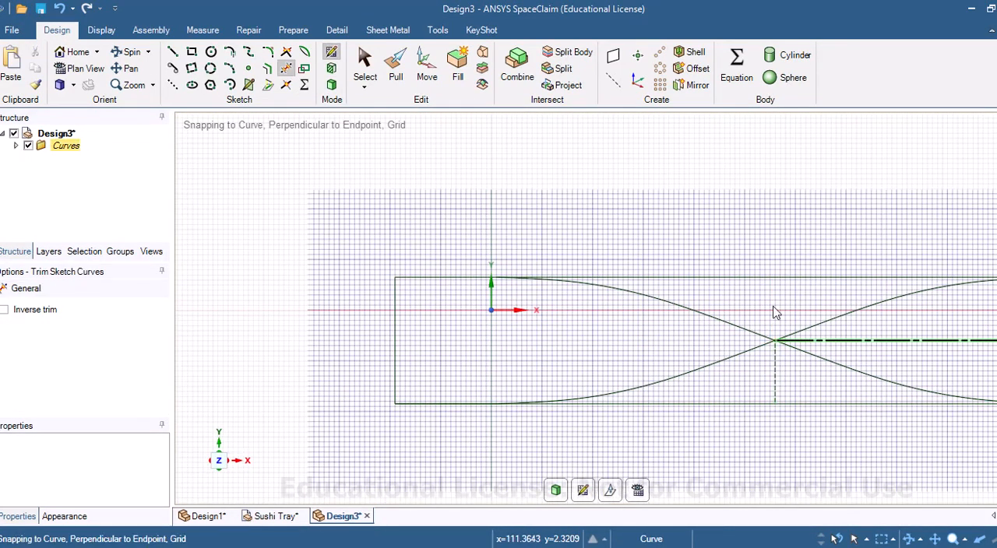
{"action": "left_click", "coordinate": [777, 379]}
{"action": "left_click", "coordinate": [828, 343]}
{"action": "left_click", "coordinate": [829, 357]}
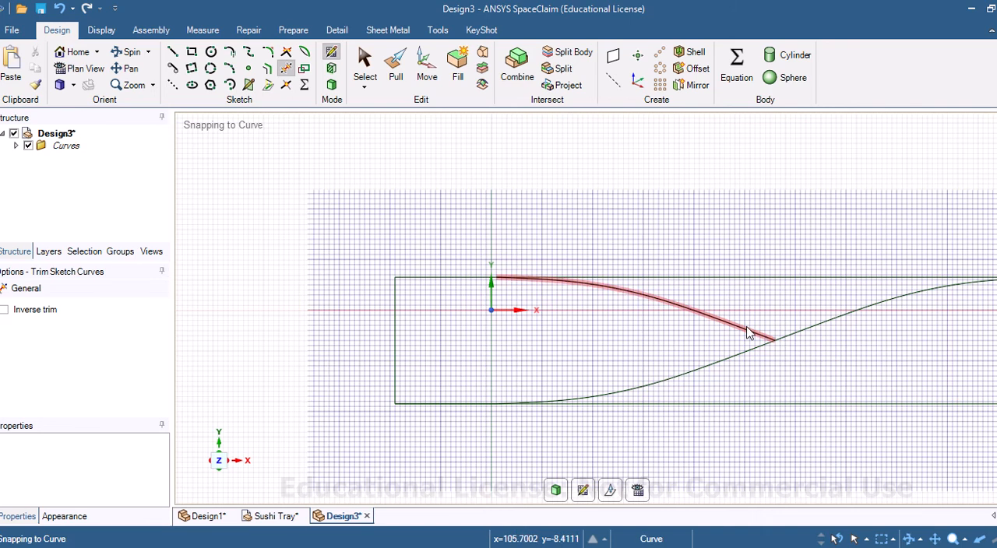
{"action": "left_click", "coordinate": [748, 332]}
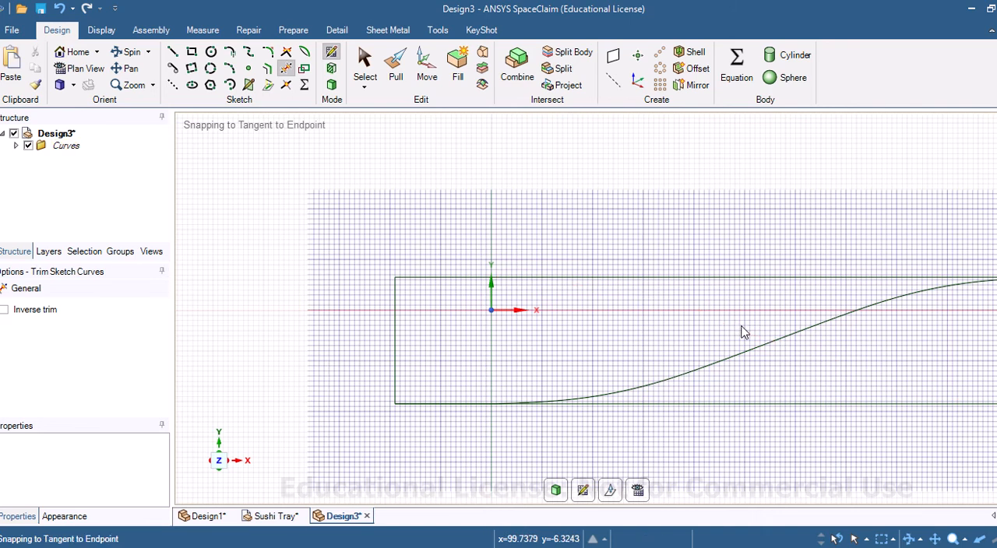
Step: Trim away all four sides of the guide rectangle, keeping the S-curve and its flat 40 mm end lines
{"action": "left_click", "coordinate": [603, 278]}
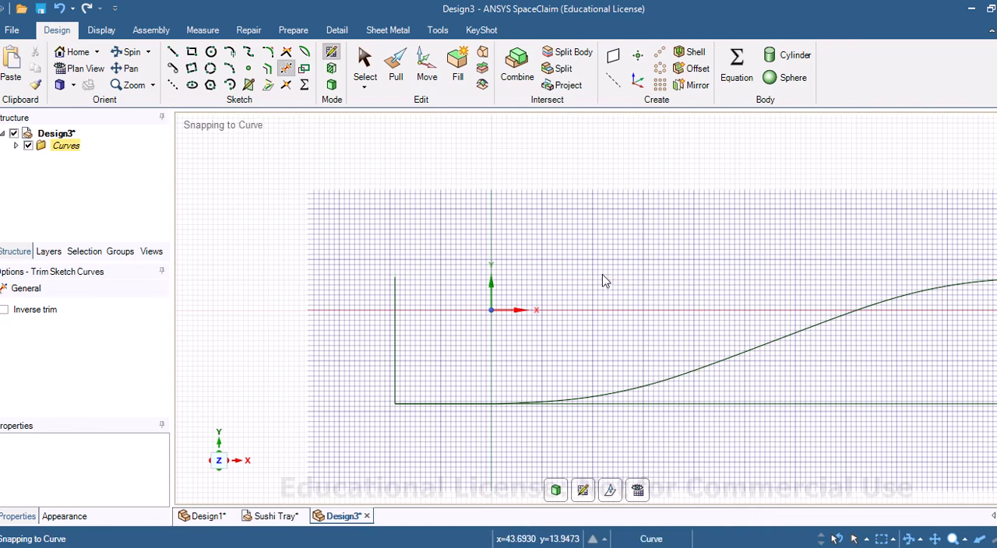
{"action": "left_click", "coordinate": [399, 350]}
{"action": "left_click", "coordinate": [654, 412]}
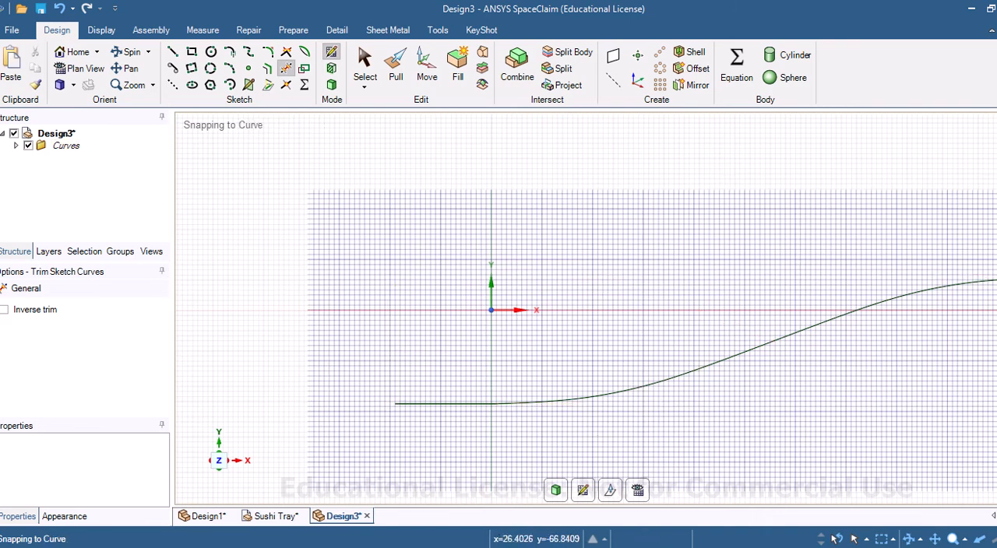
{"action": "mouse_move", "coordinate": [755, 441]}
{"action": "middle_mouse_down"}
{"action": "mouse_move", "coordinate": [702, 418]}
{"action": "mouse_move", "coordinate": [662, 419]}
{"action": "mouse_move", "coordinate": [776, 422]}
{"action": "middle_mouse_up"}
{"action": "key", "text": "v"}
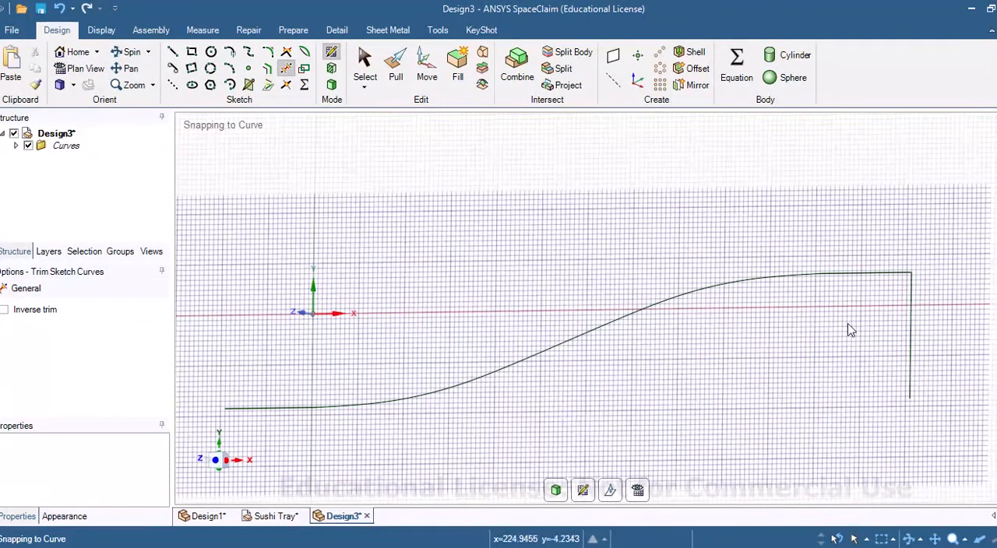
{"action": "left_click", "coordinate": [907, 324]}
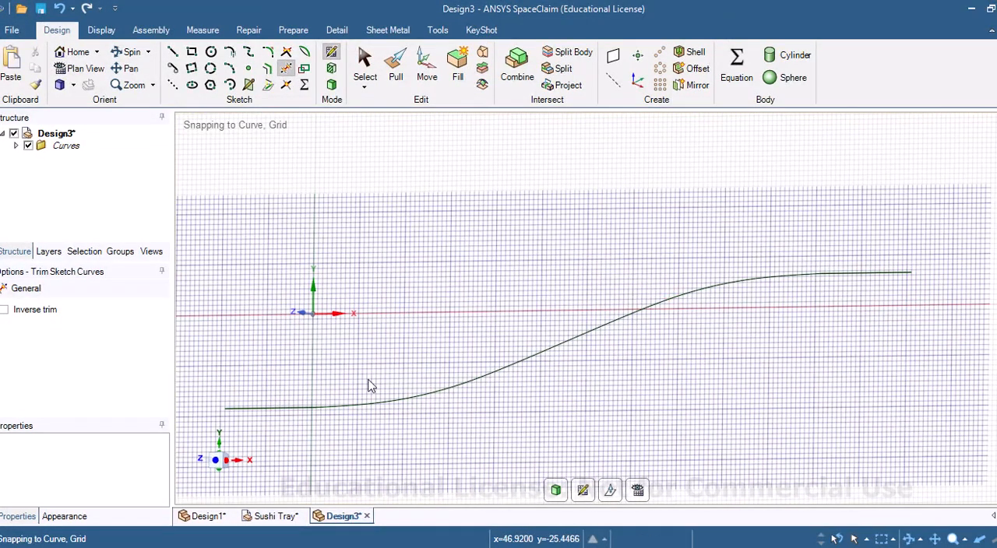
Step: Offset the whole chain of two flat lines and two splines upward by 6 mm
{"action": "left_click", "coordinate": [85, 68]}
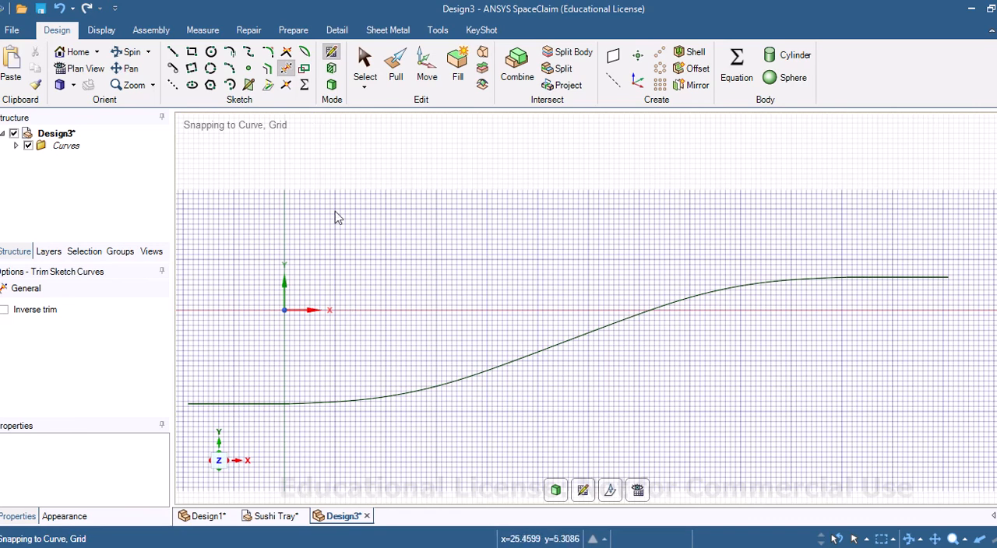
{"action": "left_click", "coordinate": [271, 72]}
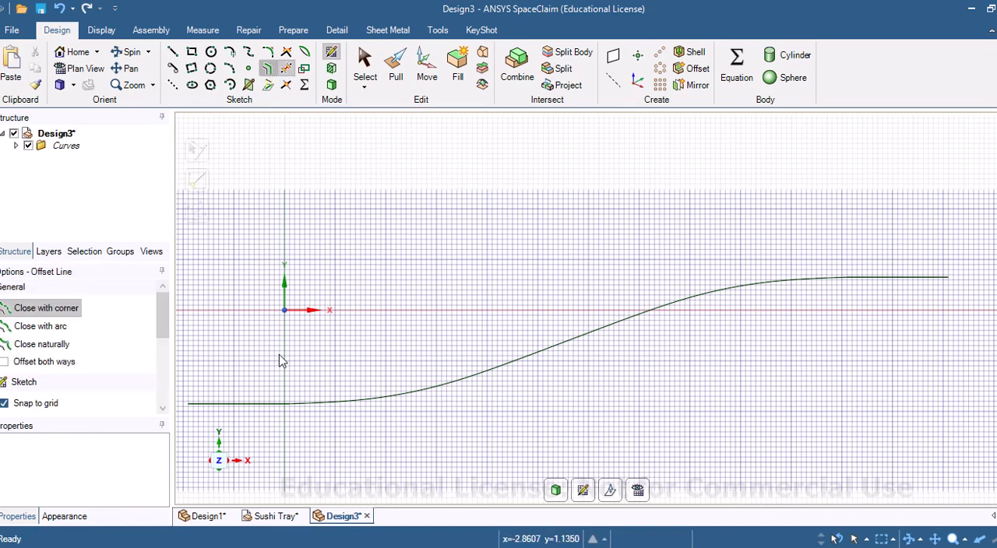
{"action": "left_click", "coordinate": [265, 404]}
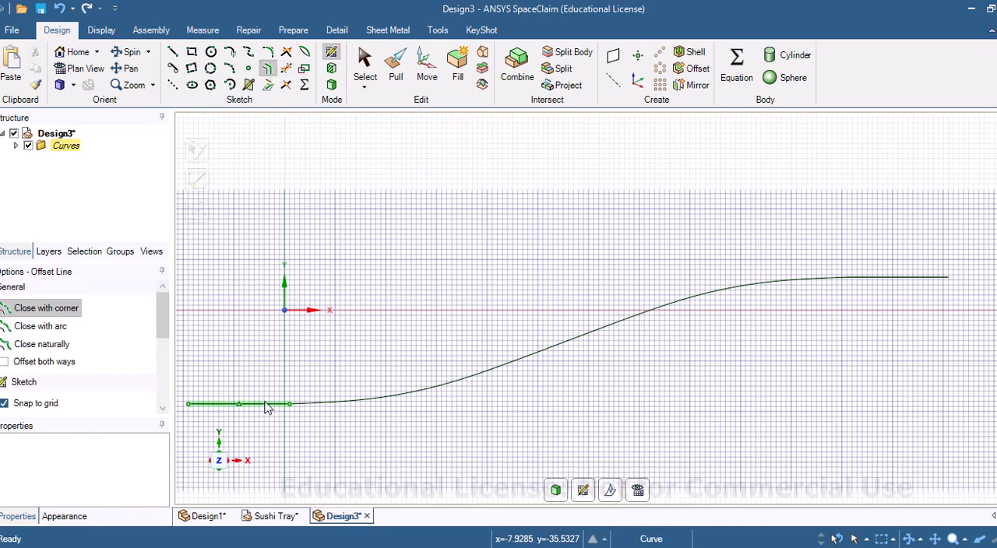
{"action": "left_click", "coordinate": [320, 403]}
{"action": "left_click", "coordinate": [612, 331]}
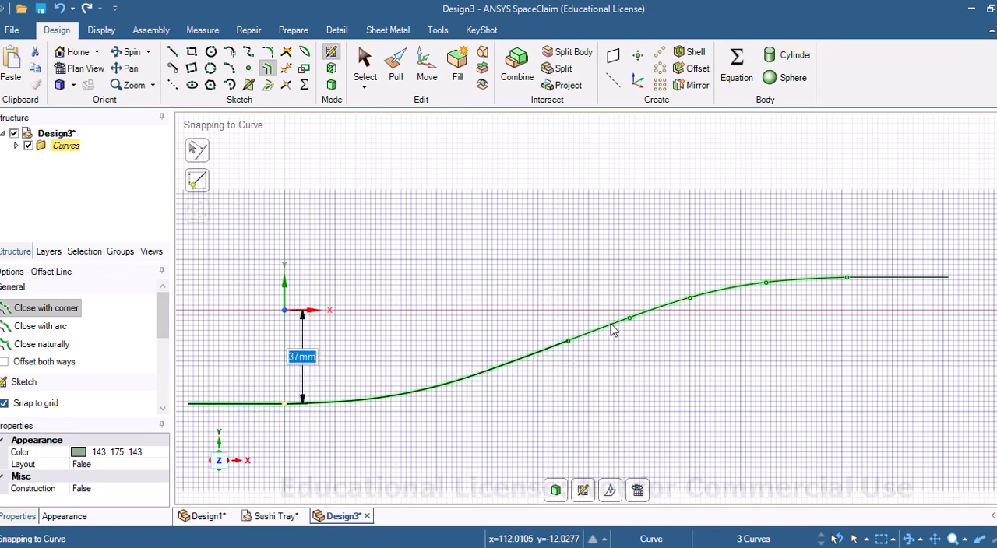
{"action": "left_click", "coordinate": [887, 281]}
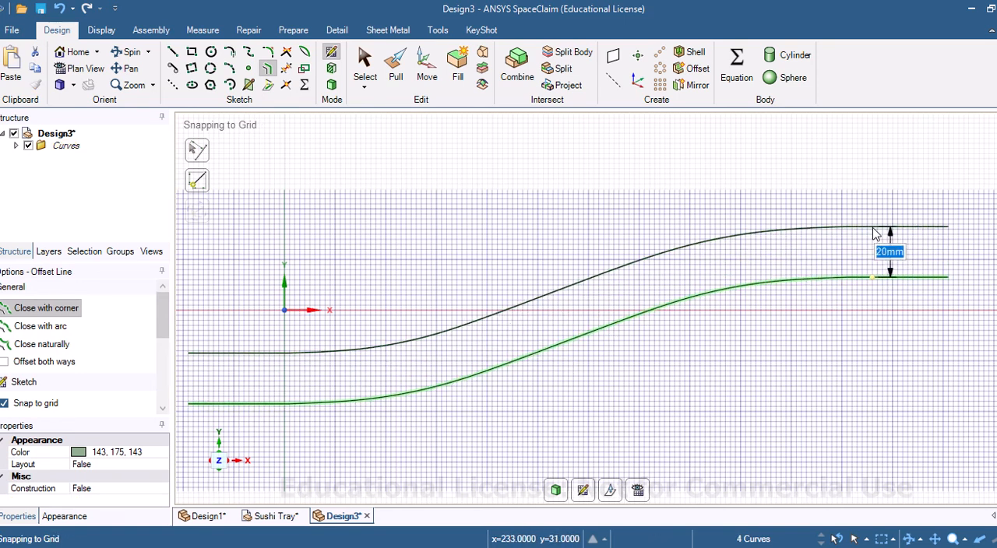
{"action": "type", "text": "6"}
{"action": "key", "text": "Return"}
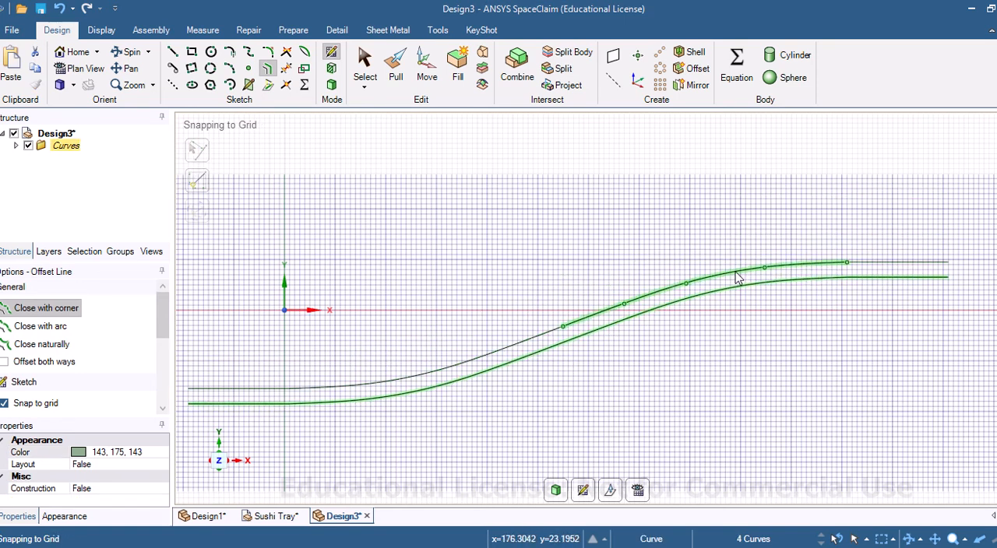
Step: Close both ends of the profile with 6 mm vertical lines between the original and offset curves
{"action": "left_click", "coordinate": [173, 51]}
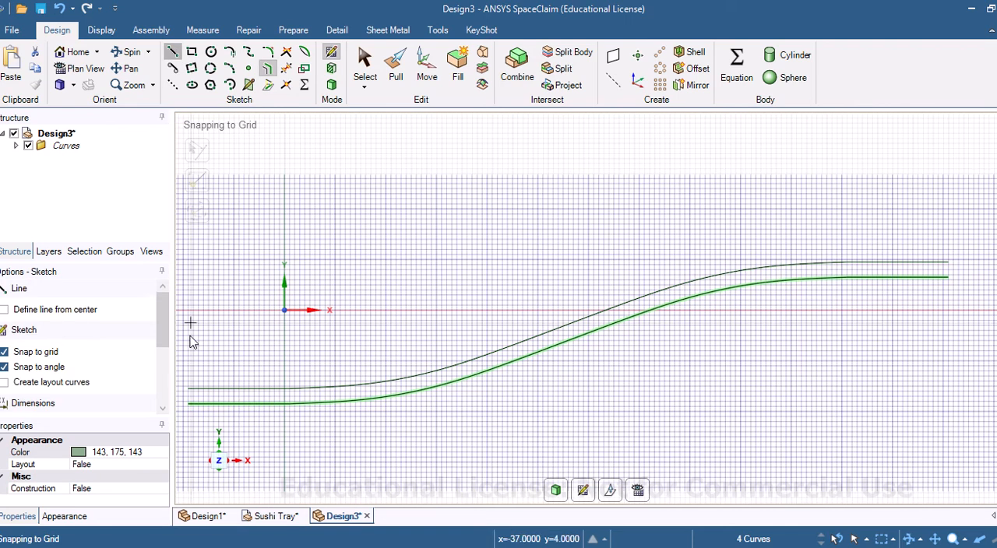
{"action": "left_click", "coordinate": [189, 390]}
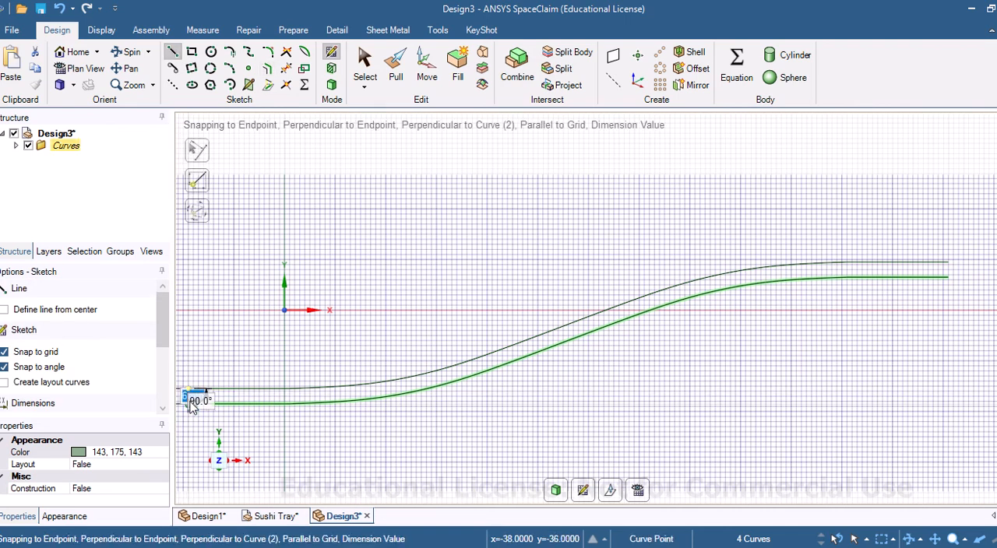
{"action": "left_click", "coordinate": [948, 262]}
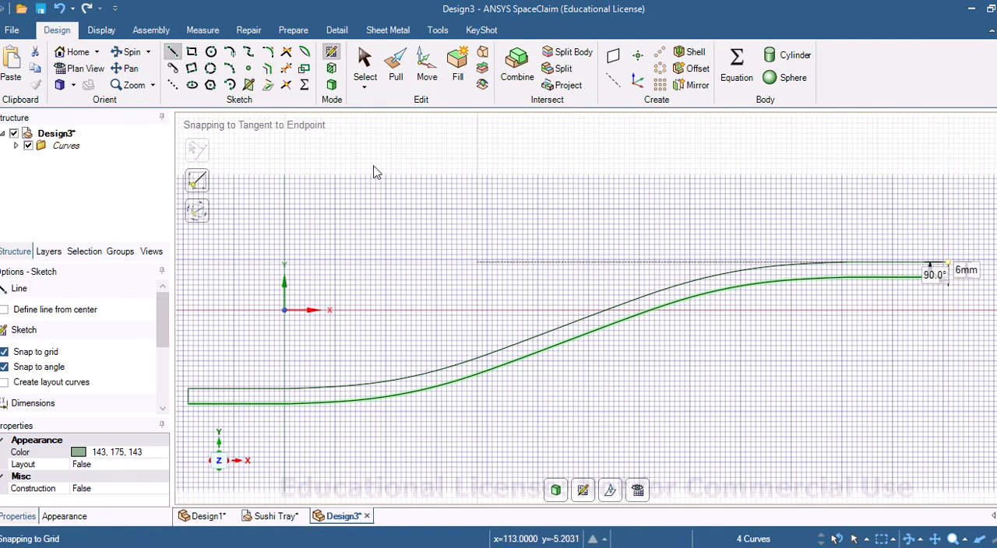
Step: Pull the closed wavy profile upward into a solid tray body and clear the selection
{"action": "left_click", "coordinate": [74, 53]}
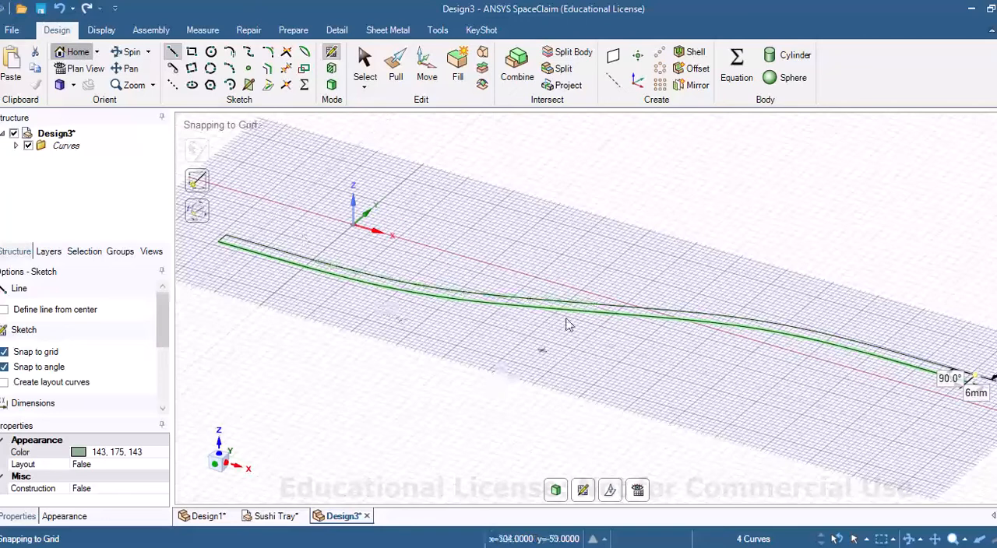
{"action": "left_click", "coordinate": [398, 70]}
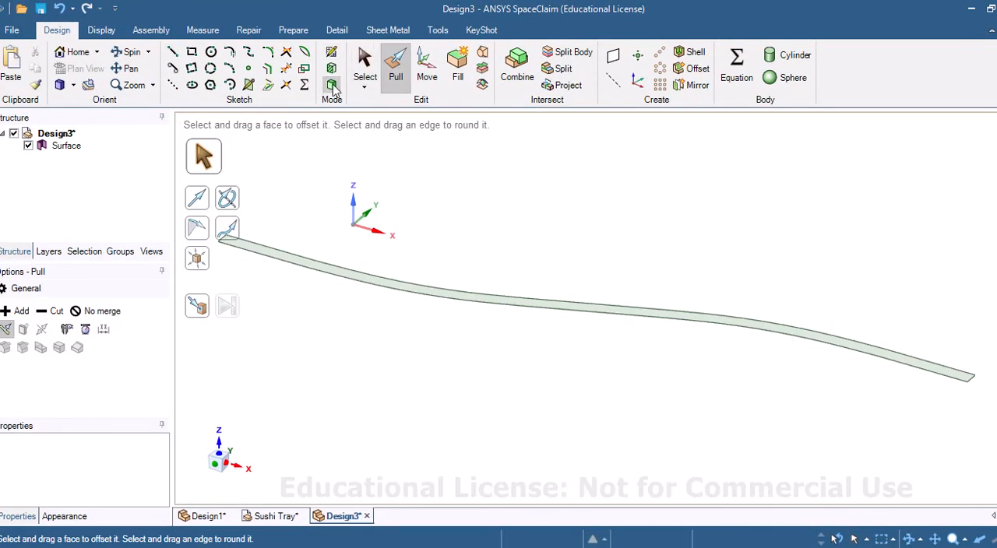
{"action": "left_click", "coordinate": [397, 288]}
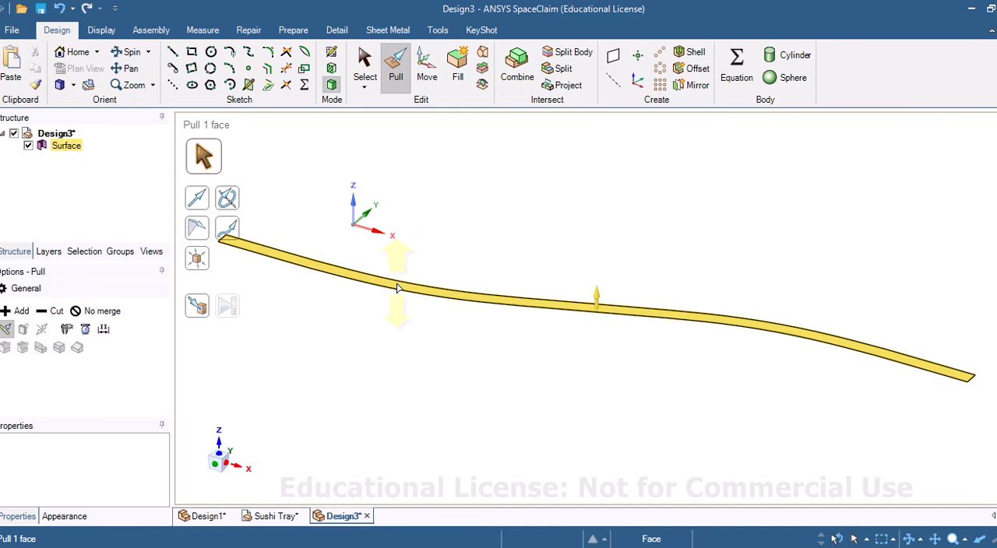
{"action": "left_click_drag", "start_coordinate": [397, 288], "coordinate": [428, 209]}
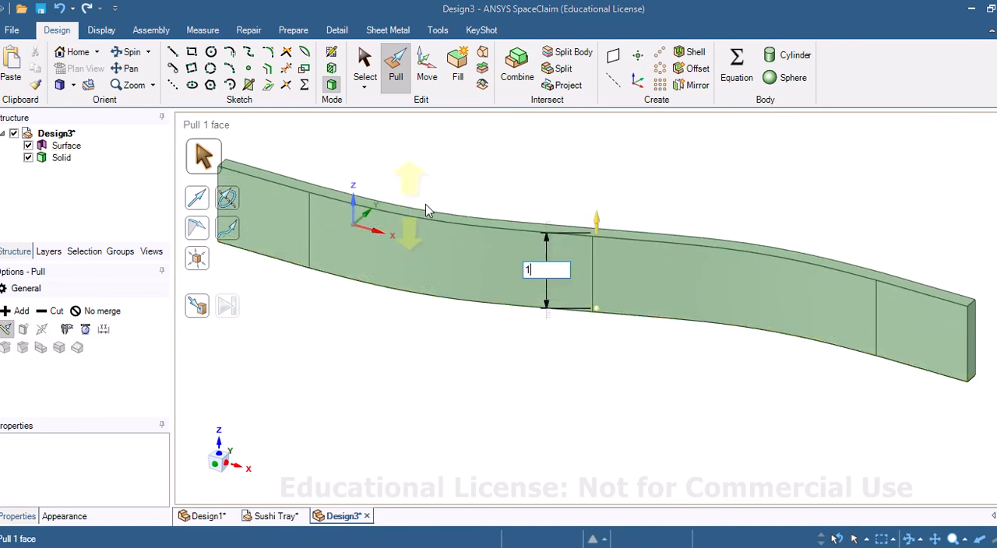
{"action": "key", "text": "Return"}
{"action": "scroll", "coordinate": [426, 212], "scroll_direction": "down", "scroll_amount": 3}
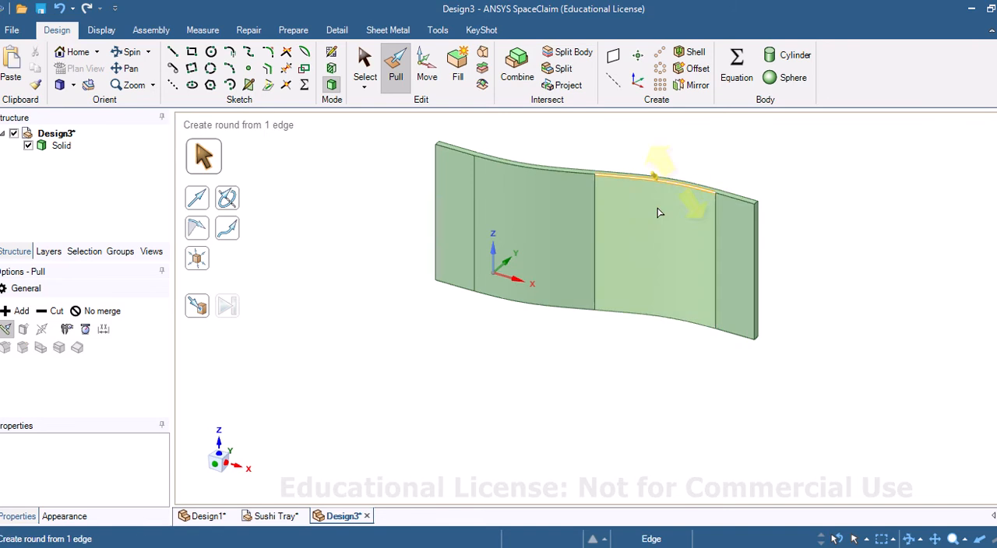
{"action": "left_click", "coordinate": [643, 253]}
{"action": "key", "text": "Escape"}
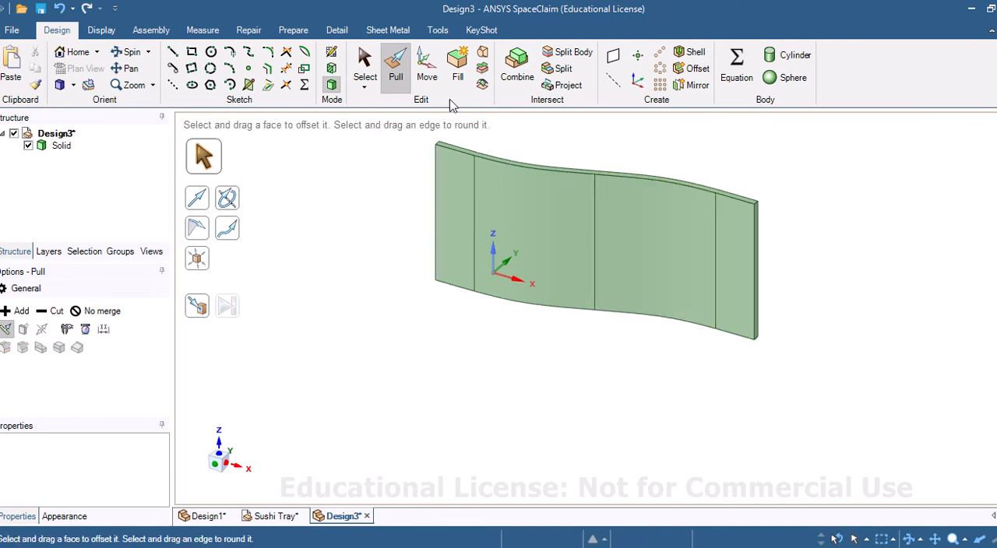
Step: Rotate the whole tray solid 90° about its long axis so that it lies flat
{"action": "left_click", "coordinate": [554, 201]}
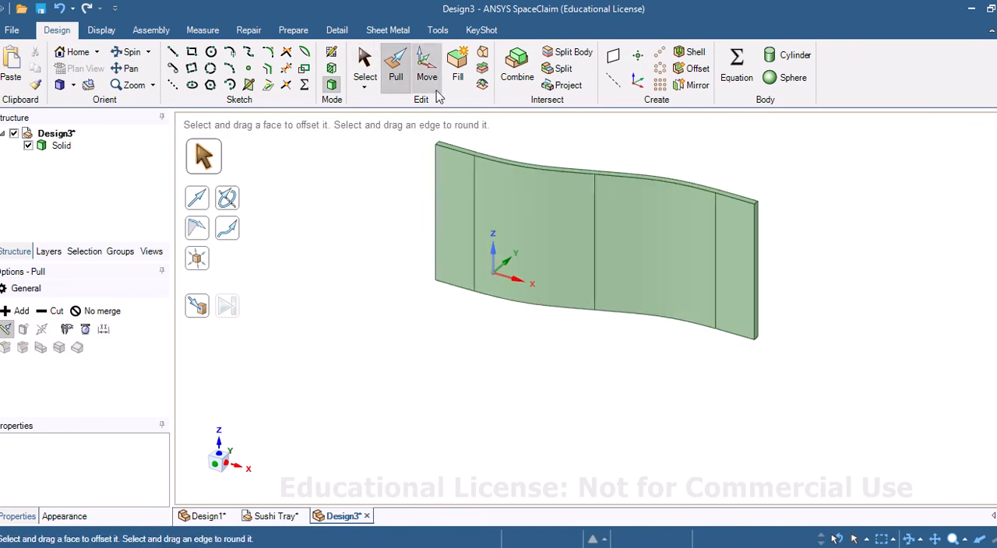
{"action": "key", "text": "Escape"}
{"action": "left_click", "coordinate": [365, 66]}
{"action": "left_click", "coordinate": [556, 214]}
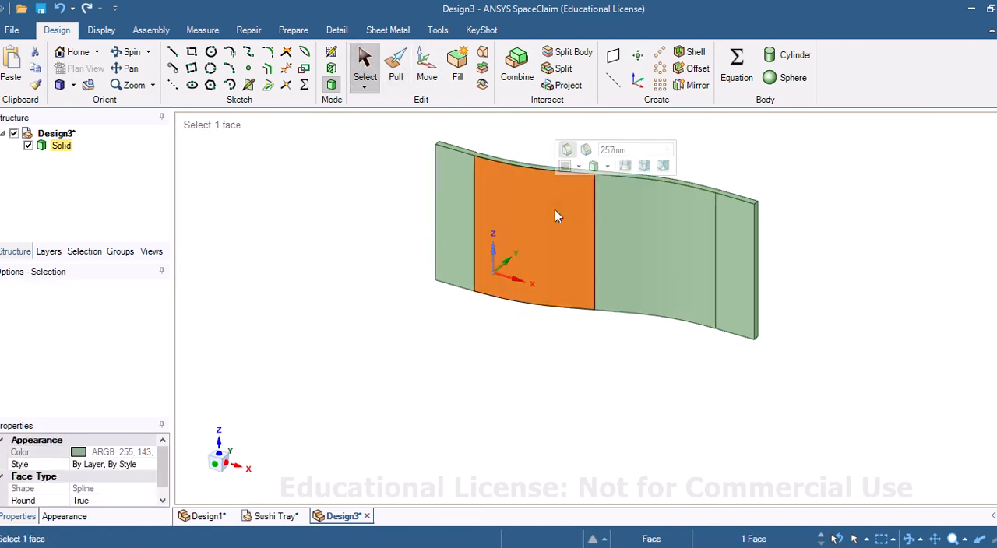
{"action": "triple_click", "coordinate": [555, 215]}
{"action": "left_click", "coordinate": [427, 67]}
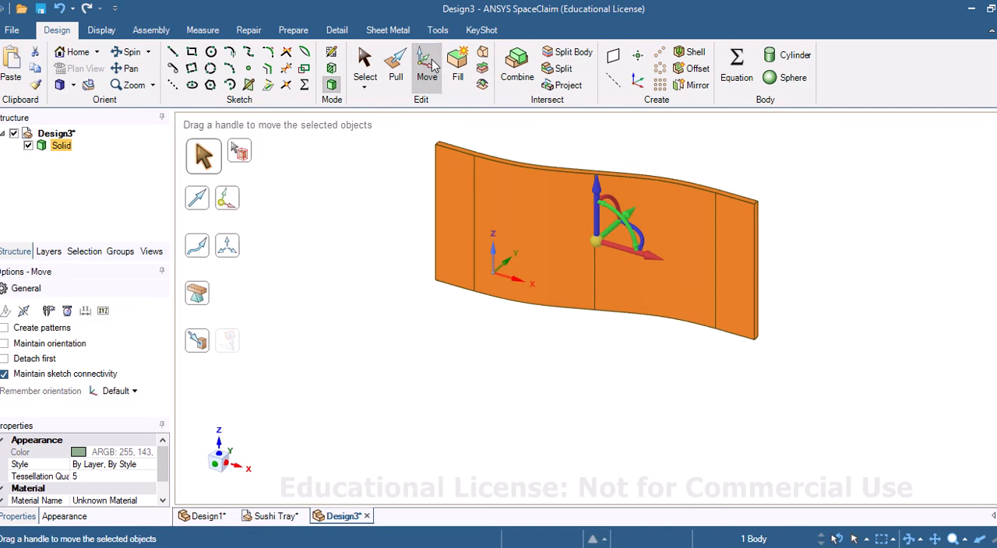
{"action": "left_click", "coordinate": [612, 196]}
{"action": "left_click_drag", "start_coordinate": [615, 204], "coordinate": [598, 206]}
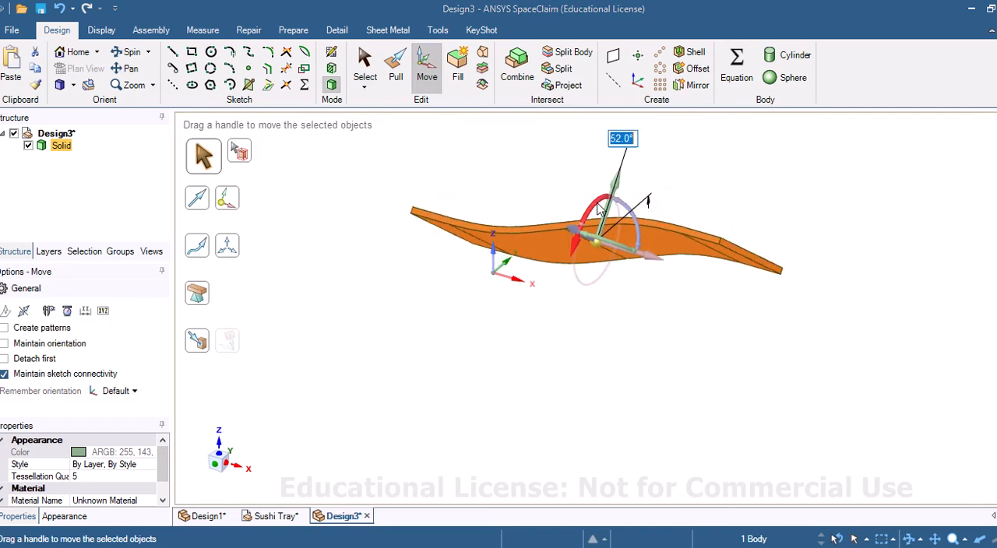
{"action": "key", "text": "Return"}
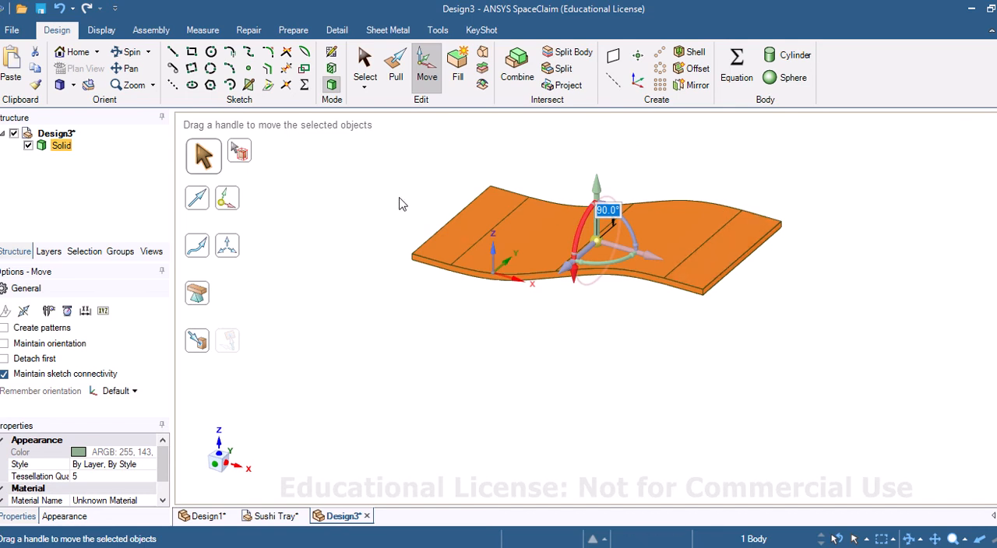
{"action": "left_click", "coordinate": [346, 303]}
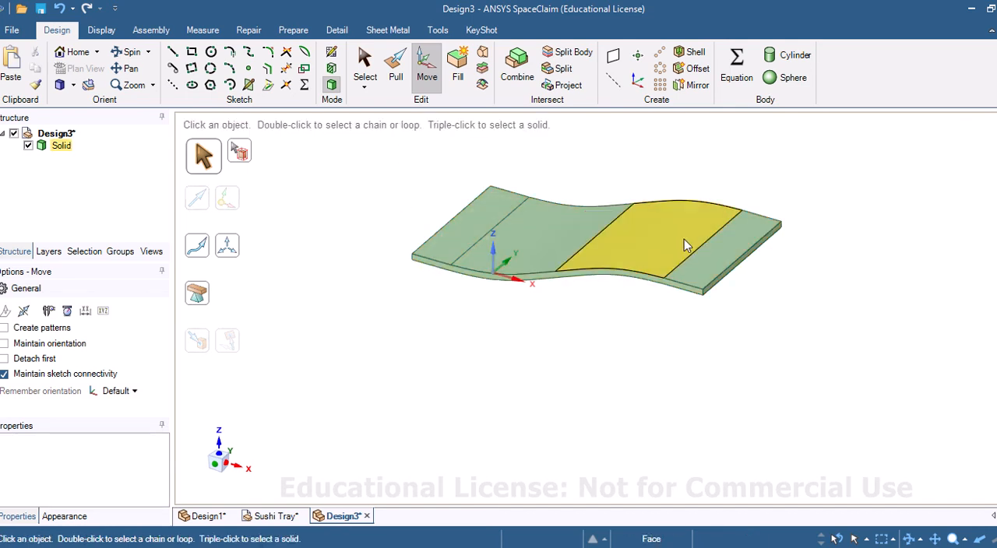
Step: Move the solid to a new component and name it Sushi Tray
{"action": "right_click", "coordinate": [63, 146]}
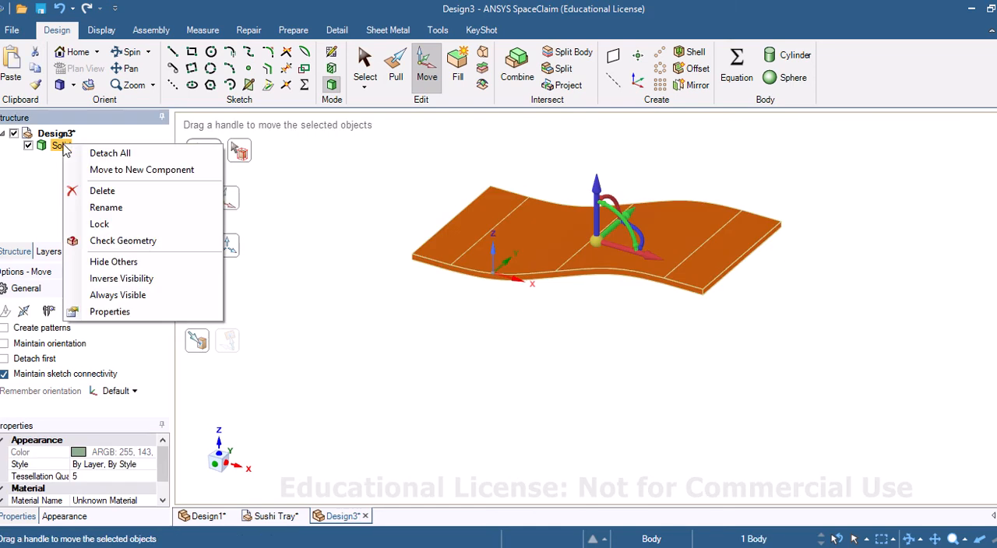
{"action": "left_click", "coordinate": [108, 172]}
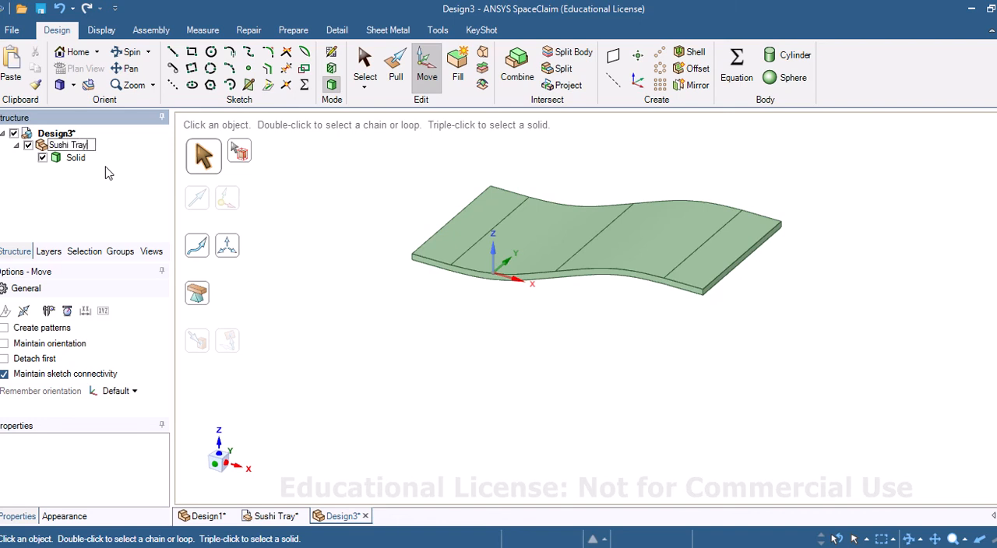
{"action": "left_click", "coordinate": [315, 221]}
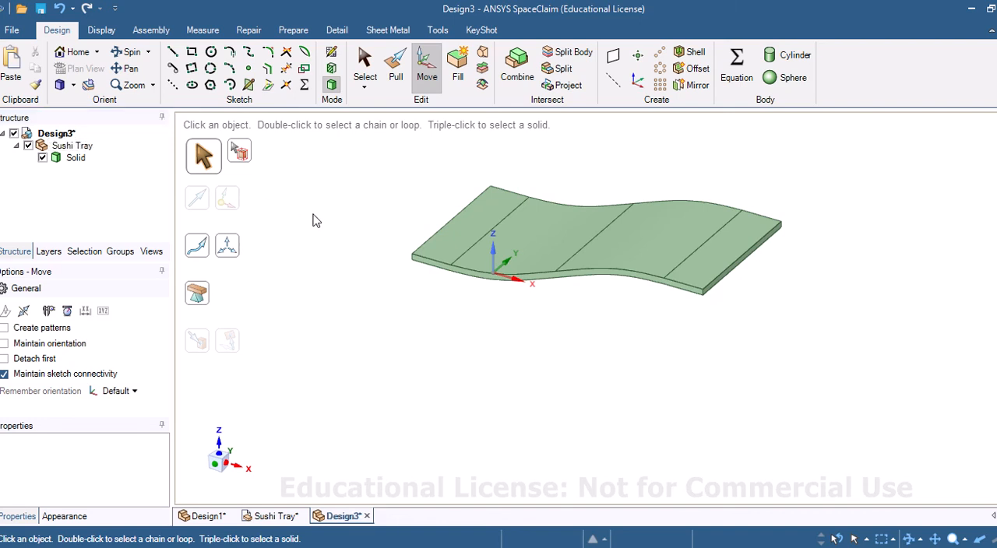
Step: Sketch a 7 mm diameter circle at the centre of the tray's raised flat end face and switch to the Pull tool
{"action": "left_click", "coordinate": [732, 251]}
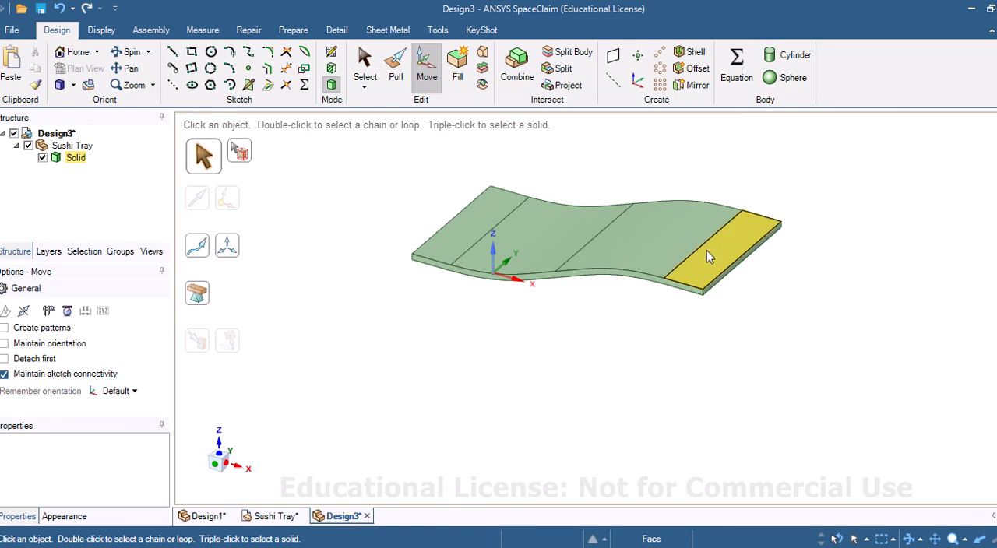
{"action": "left_click", "coordinate": [712, 256]}
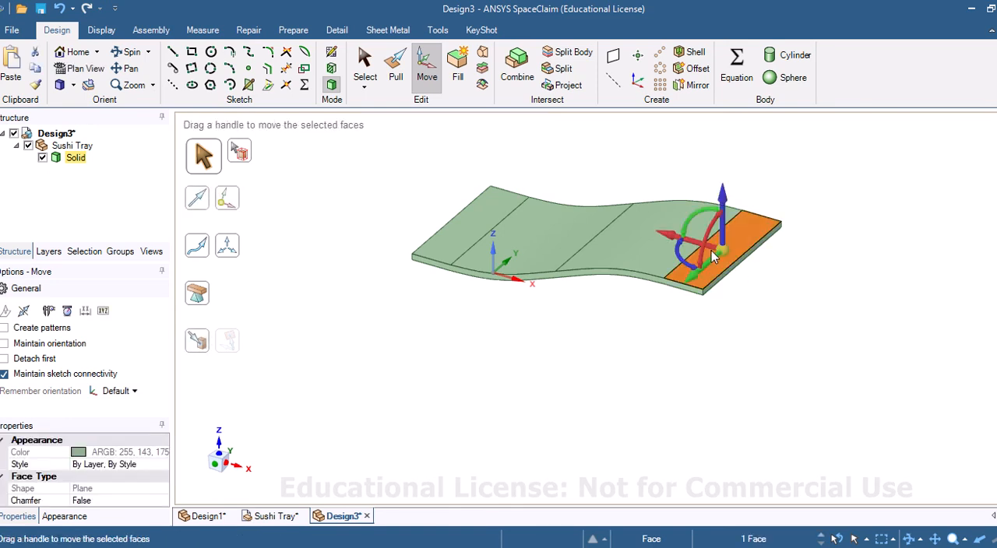
{"action": "left_click", "coordinate": [332, 53]}
{"action": "left_click", "coordinate": [80, 68]}
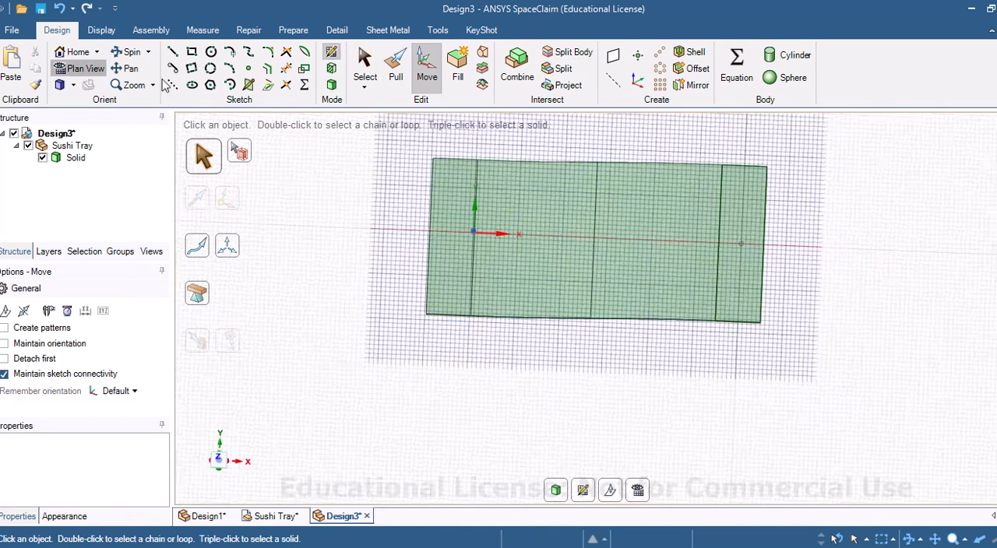
{"action": "left_click_drag", "start_coordinate": [783, 269], "coordinate": [779, 345]}
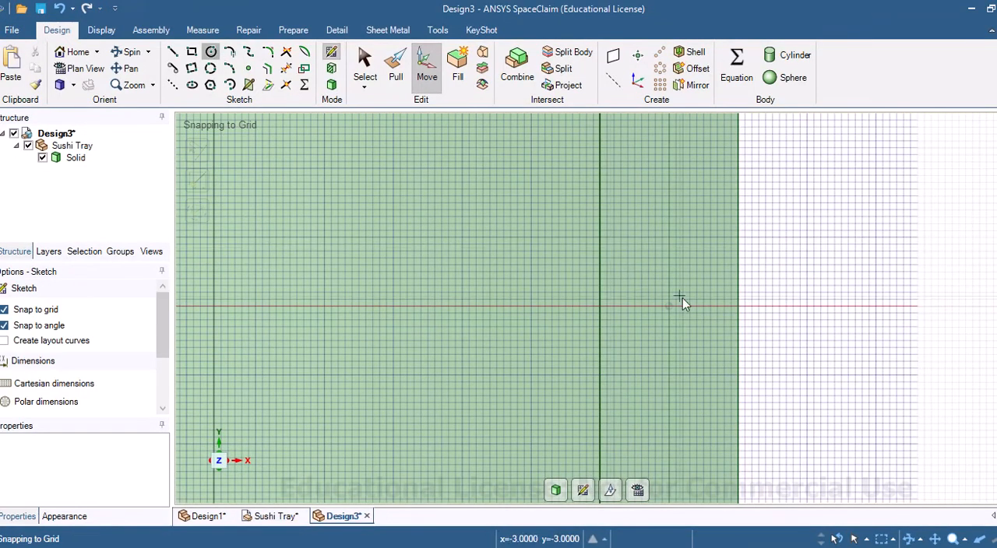
{"action": "left_click", "coordinate": [669, 306]}
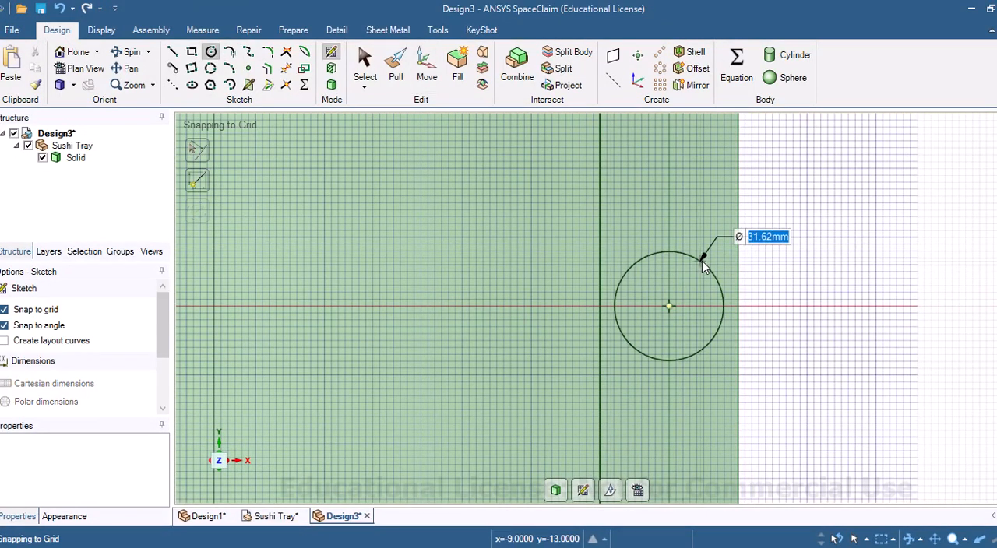
{"action": "type", "text": "7"}
{"action": "key", "text": "Return"}
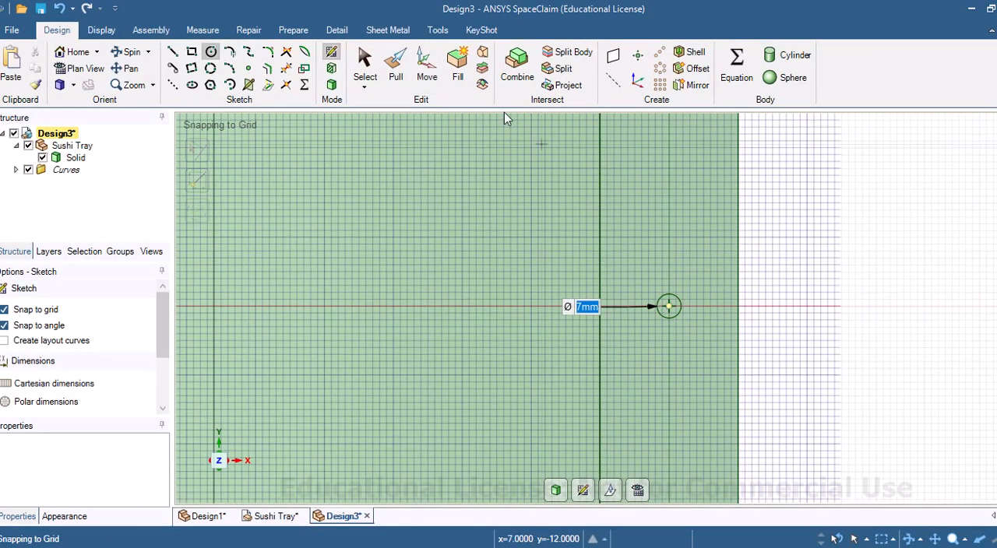
{"action": "left_click", "coordinate": [684, 340]}
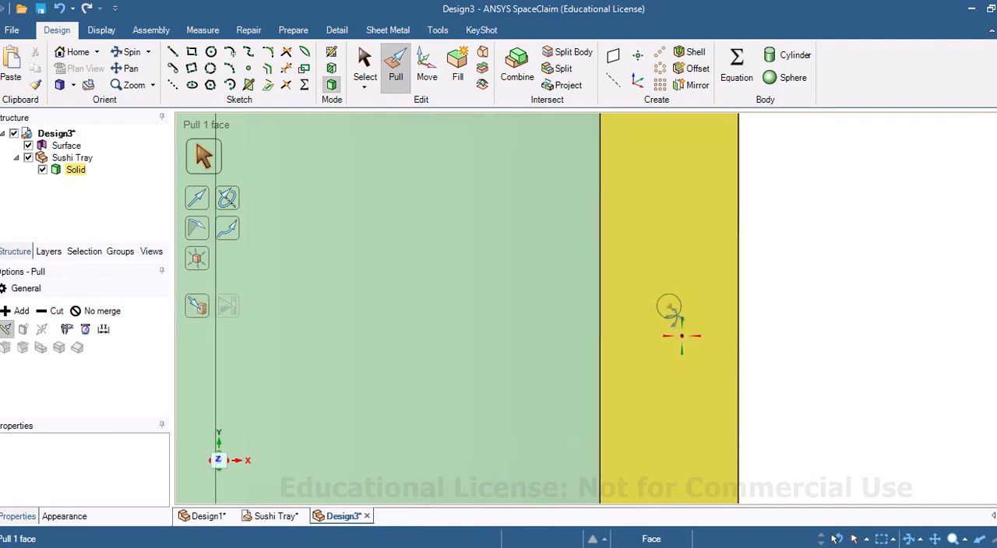
Step: Pull the 7 mm circle down through the tray's raised end to cut a through hole, and clear the selection
{"action": "left_click", "coordinate": [670, 314]}
{"action": "left_click_drag", "start_coordinate": [670, 314], "coordinate": [801, 354]}
{"action": "mouse_move", "coordinate": [801, 355]}
{"action": "middle_mouse_down"}
{"action": "mouse_move", "coordinate": [821, 412]}
{"action": "mouse_move", "coordinate": [764, 317]}
{"action": "mouse_move", "coordinate": [784, 358]}
{"action": "middle_mouse_up"}
{"action": "left_click", "coordinate": [86, 149]}
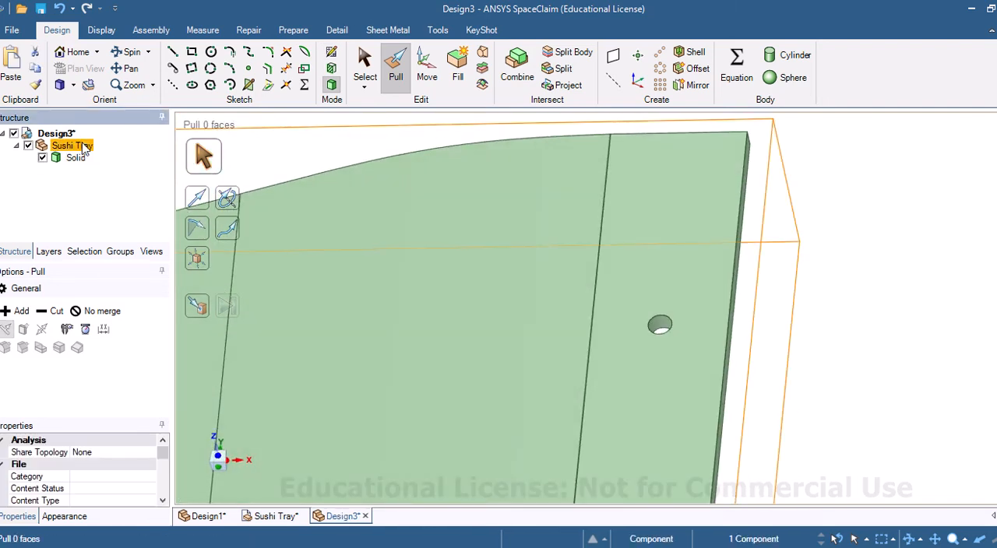
{"action": "left_click", "coordinate": [895, 335]}
Step: Sketch a 22 mm diameter circle on the raised end face, concentric with the 7 mm hole
{"action": "left_click", "coordinate": [681, 304]}
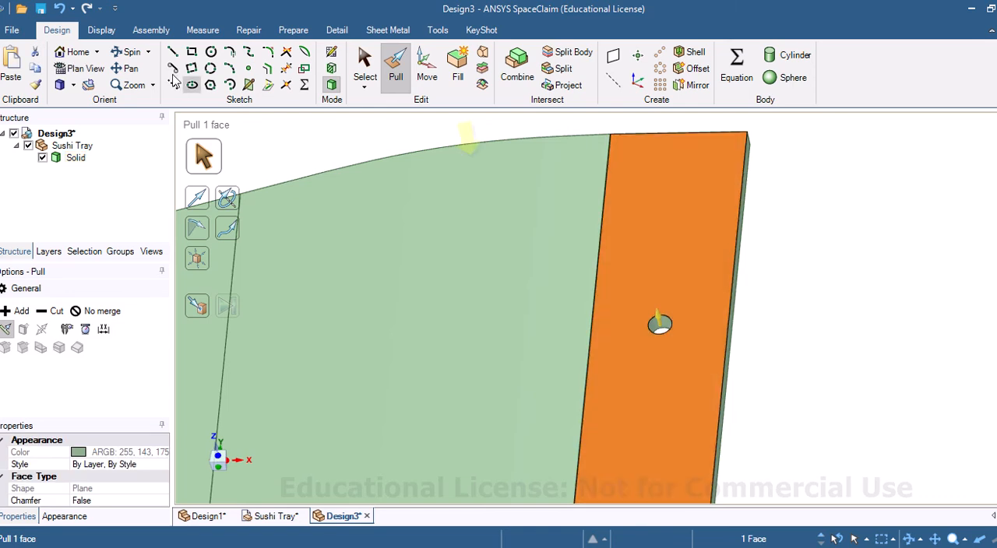
{"action": "left_click", "coordinate": [87, 69]}
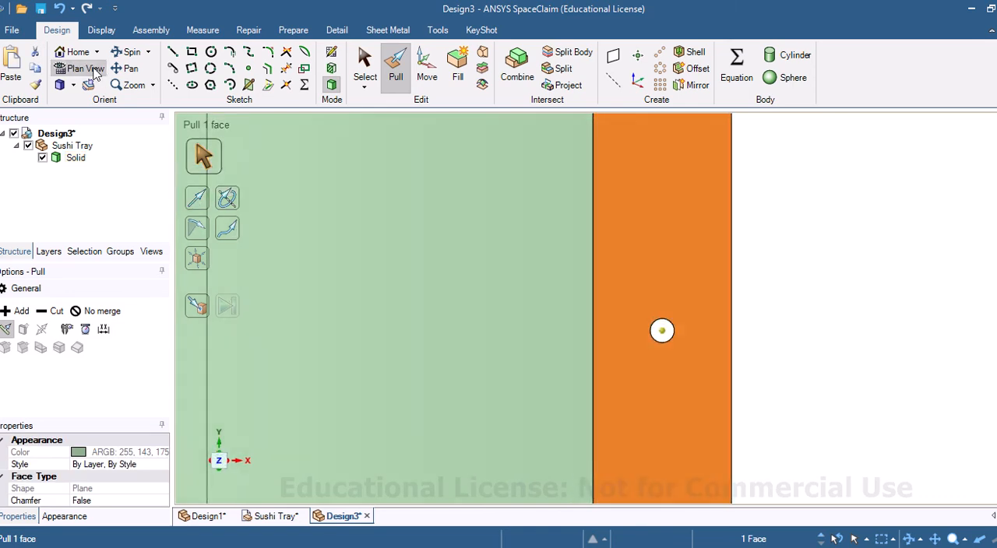
{"action": "left_click", "coordinate": [332, 55]}
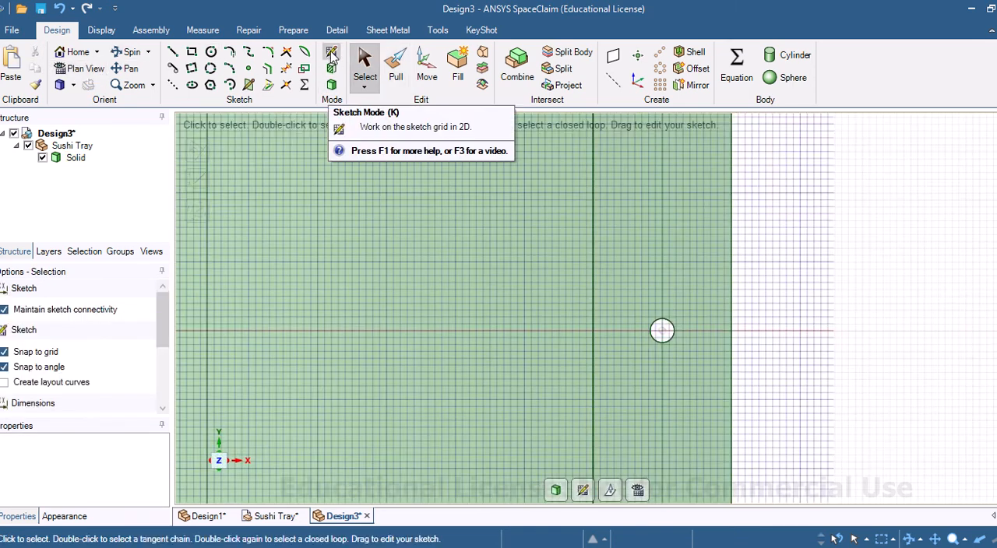
{"action": "left_click", "coordinate": [211, 52]}
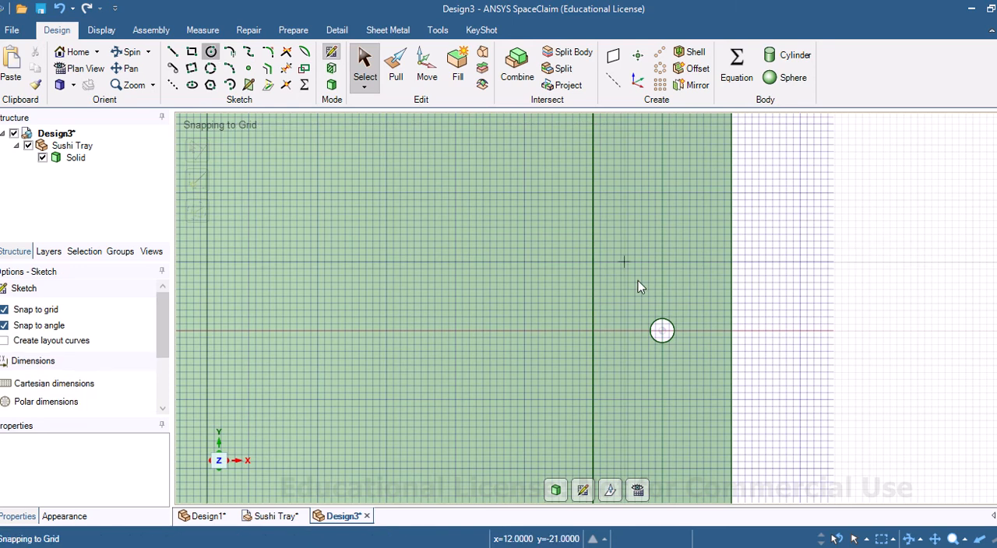
{"action": "left_click", "coordinate": [661, 332]}
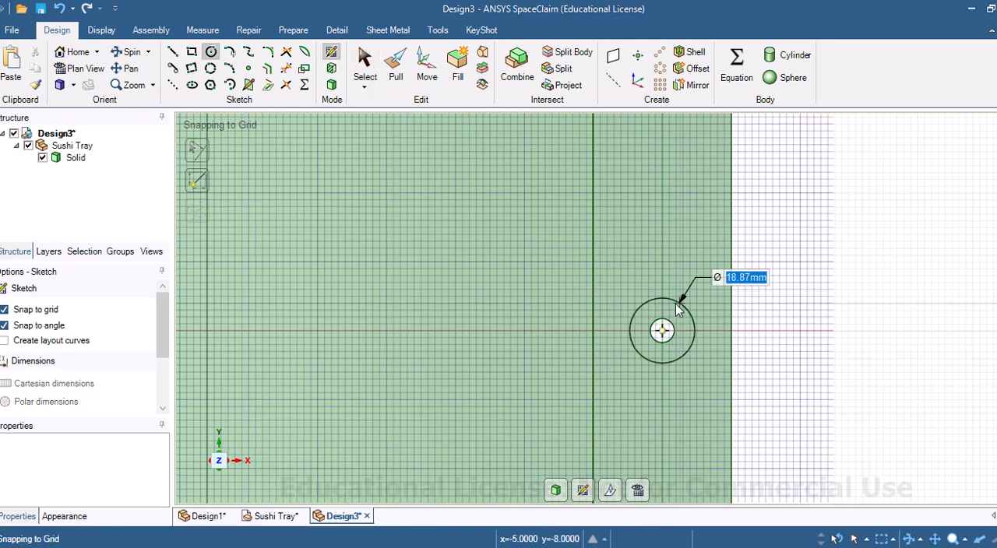
{"action": "type", "text": "22"}
{"action": "key", "text": "Return"}
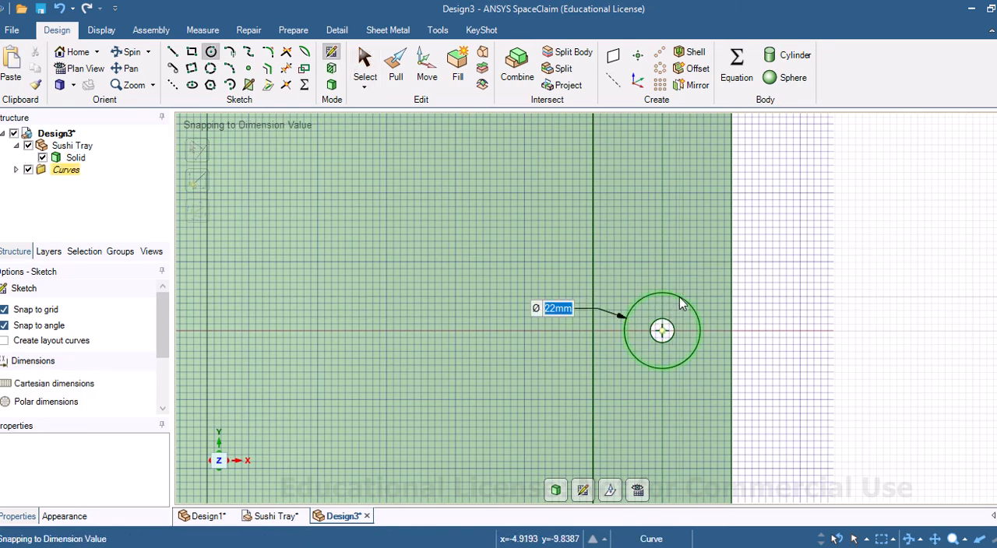
Step: Pull the 22 mm circle 10 mm upward from the tray as a separate solid disc
{"action": "key", "text": "p"}
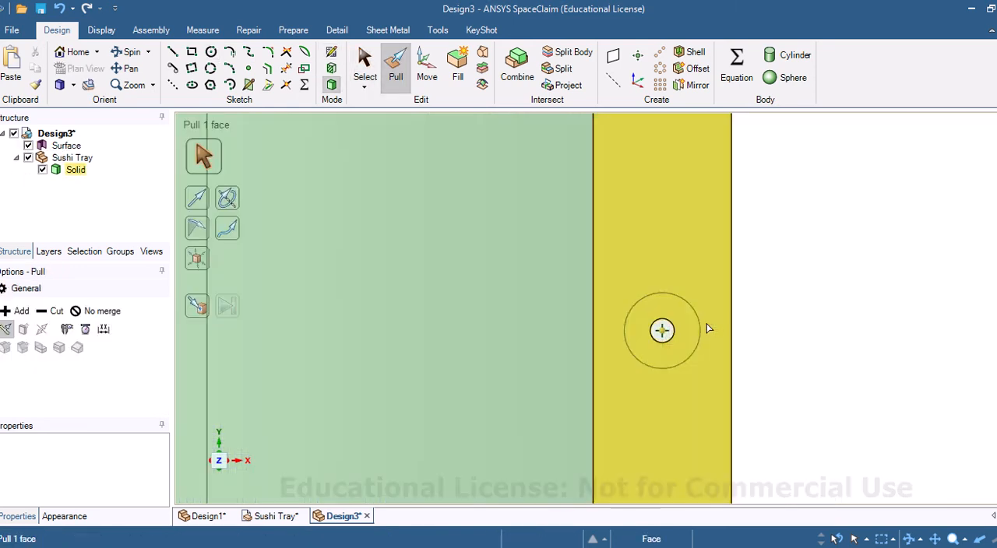
{"action": "left_click", "coordinate": [683, 332]}
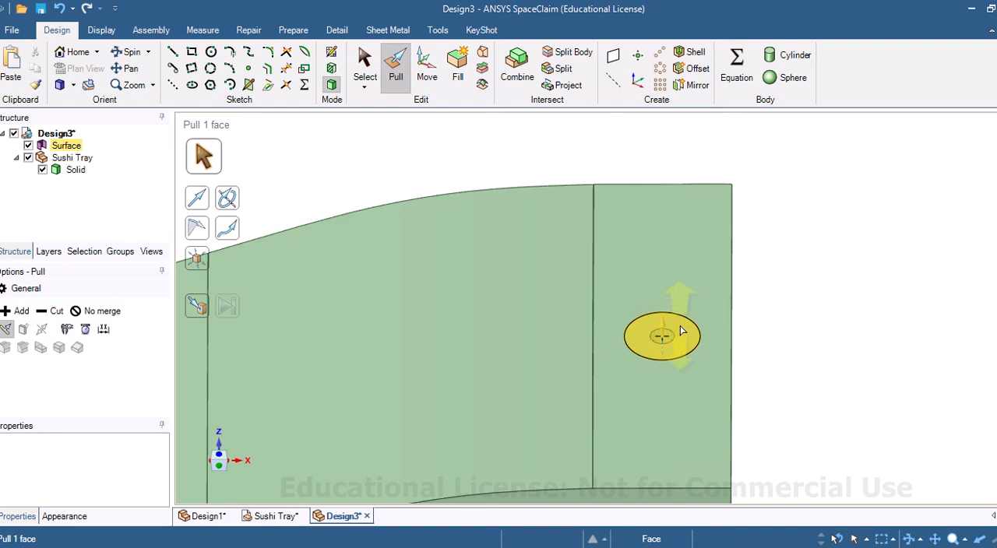
{"action": "left_click_drag", "start_coordinate": [684, 331], "coordinate": [680, 310]}
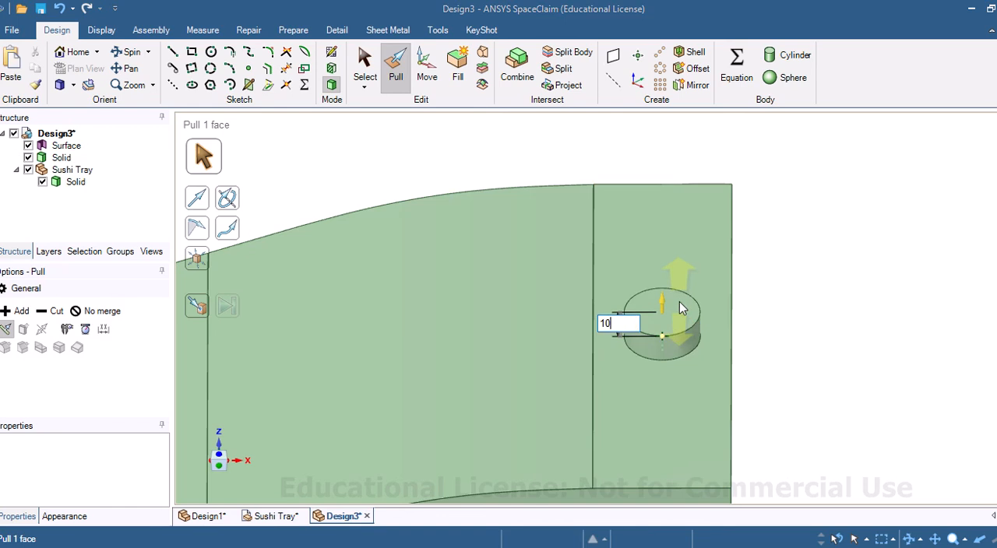
{"action": "type", "text": "10"}
{"action": "key", "text": "Return"}
Step: Round the disc's top edge to a radius of about 2.71 mm and convert the round to a chamfer
{"action": "left_click", "coordinate": [633, 325]}
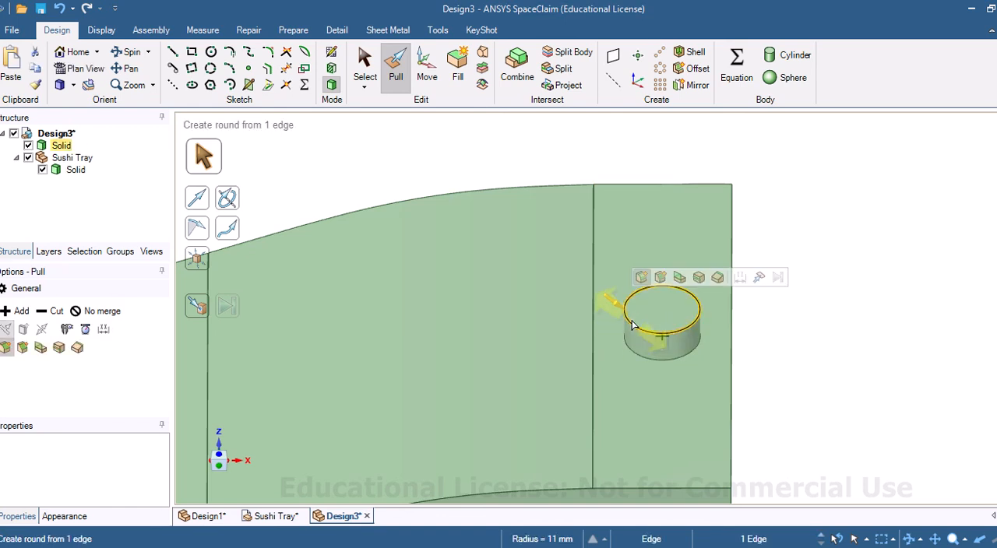
{"action": "left_click_drag", "start_coordinate": [631, 325], "coordinate": [651, 343]}
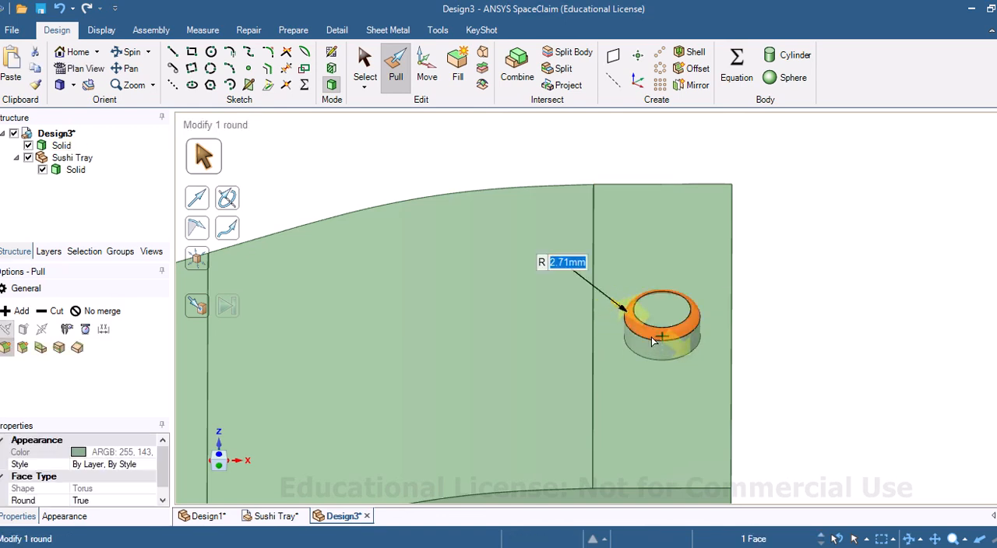
{"action": "middle_click_drag", "start_coordinate": [651, 337], "coordinate": [653, 291]}
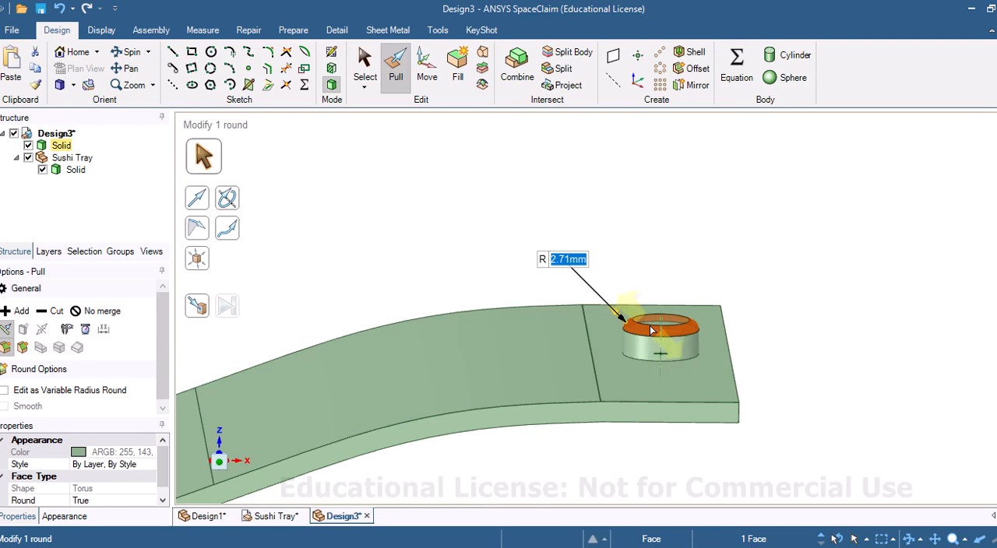
{"action": "left_click", "coordinate": [24, 348]}
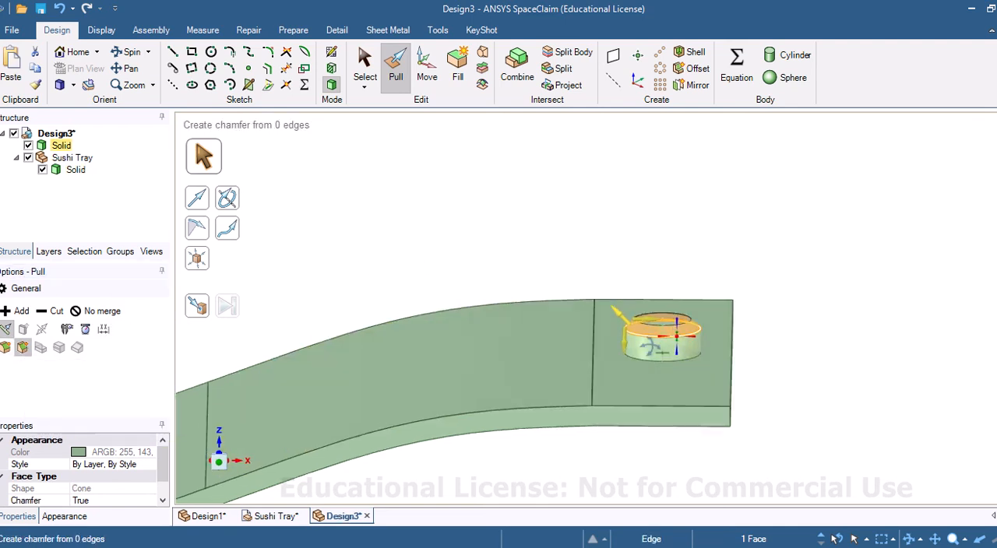
Step: Adjust the chamfer on the disc's top edge to about 2.02 mm
{"action": "middle_click_drag", "start_coordinate": [592, 374], "coordinate": [626, 357]}
{"action": "scroll", "coordinate": [745, 308], "scroll_direction": "up", "scroll_amount": 5}
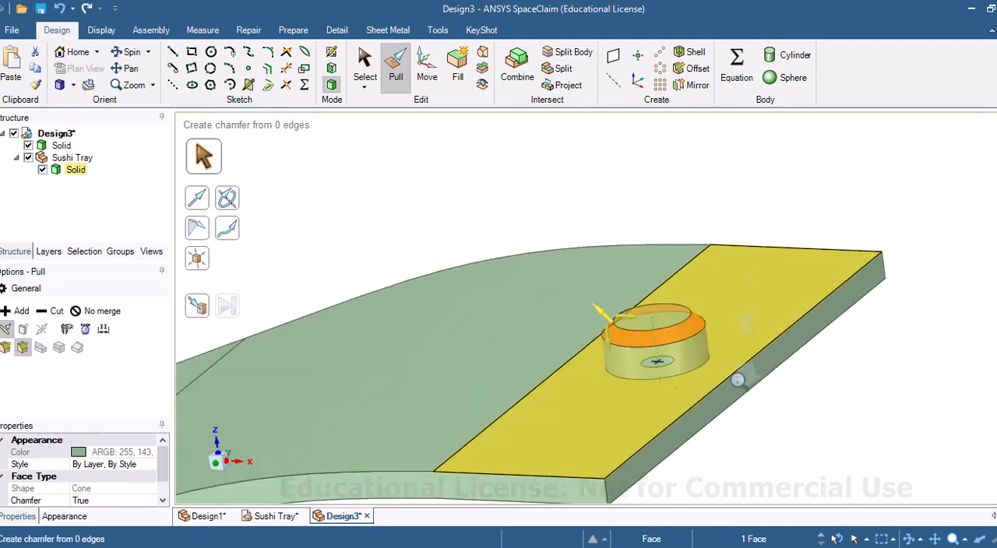
{"action": "middle_click_drag", "start_coordinate": [609, 396], "coordinate": [607, 354]}
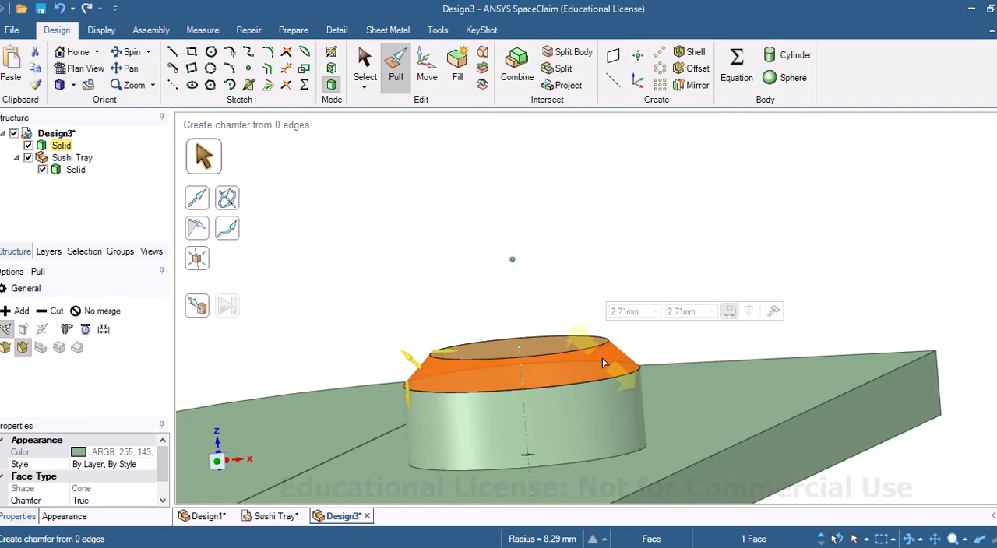
{"action": "left_click_drag", "start_coordinate": [606, 353], "coordinate": [629, 306]}
{"action": "scroll", "coordinate": [595, 295], "scroll_direction": "down", "scroll_amount": 3}
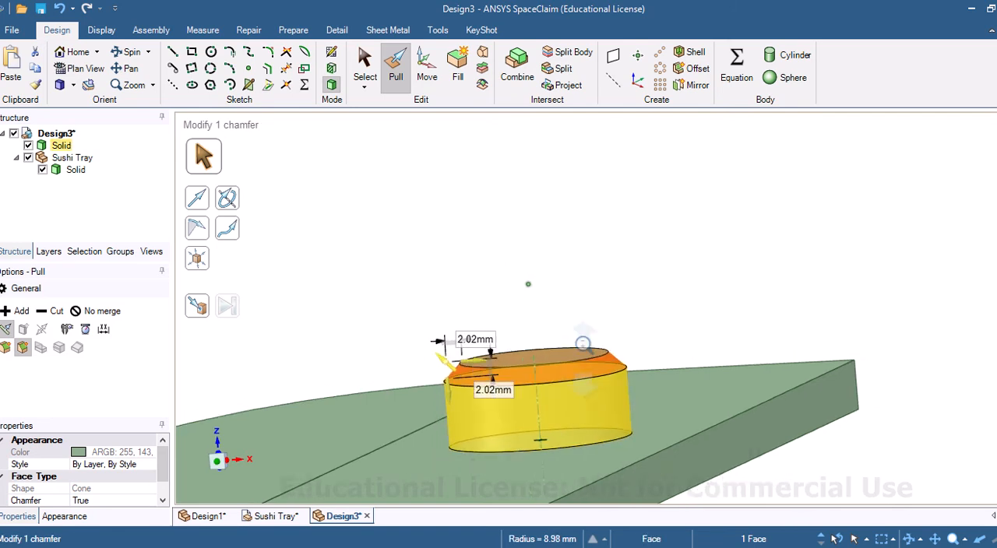
{"action": "middle_click_drag", "start_coordinate": [596, 296], "coordinate": [596, 331], "text": "ctrl"}
{"action": "middle_click_drag", "start_coordinate": [509, 364], "coordinate": [430, 393]}
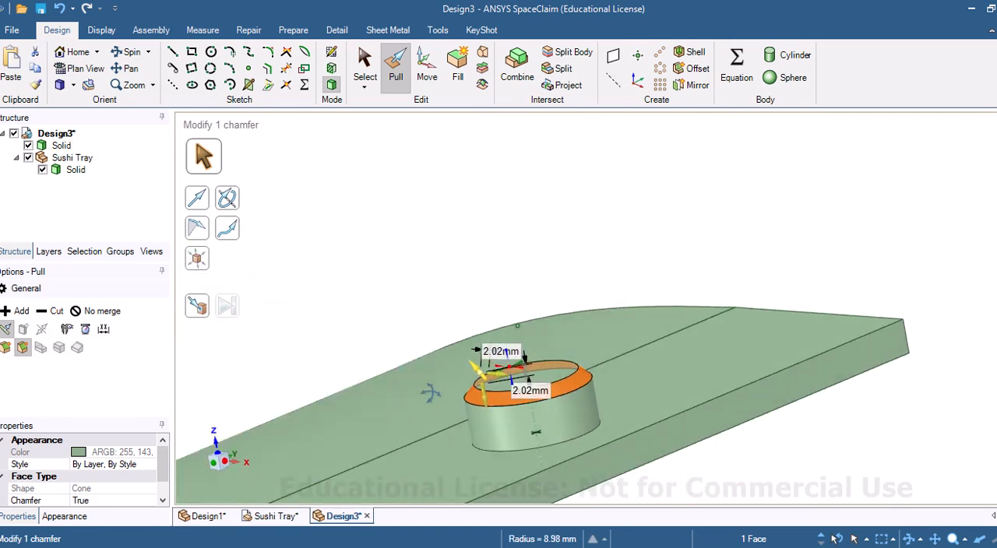
Step: Move the chamfered disc solid to a new component and name it Stand Top
{"action": "left_click", "coordinate": [60, 147]}
{"action": "right_click", "coordinate": [60, 147]}
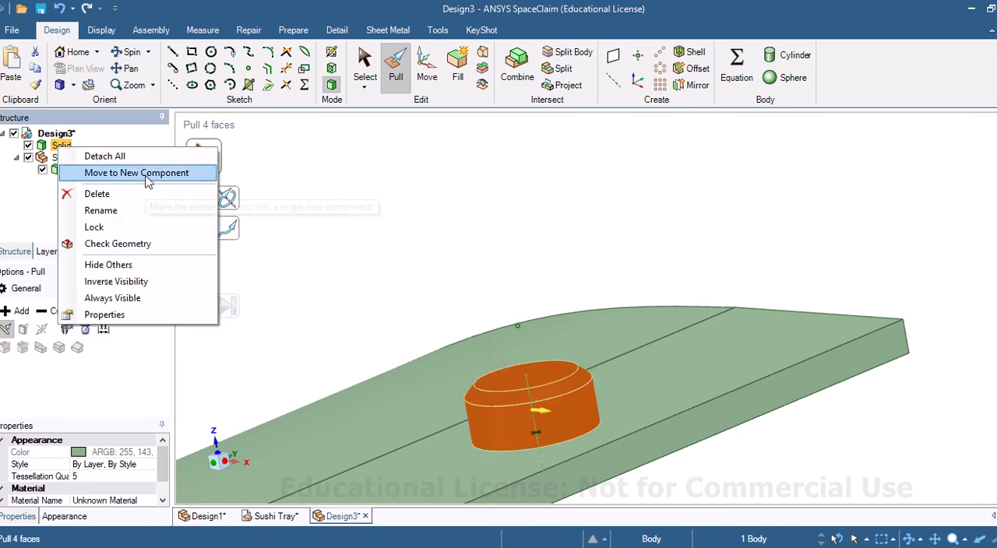
{"action": "left_click", "coordinate": [117, 172]}
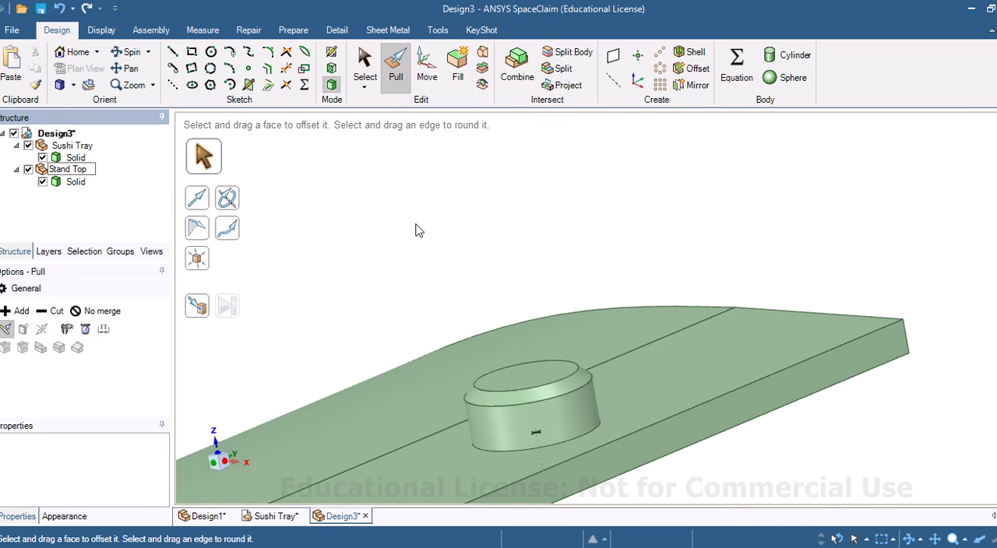
{"action": "key", "text": "Return"}
{"action": "left_click", "coordinate": [84, 171]}
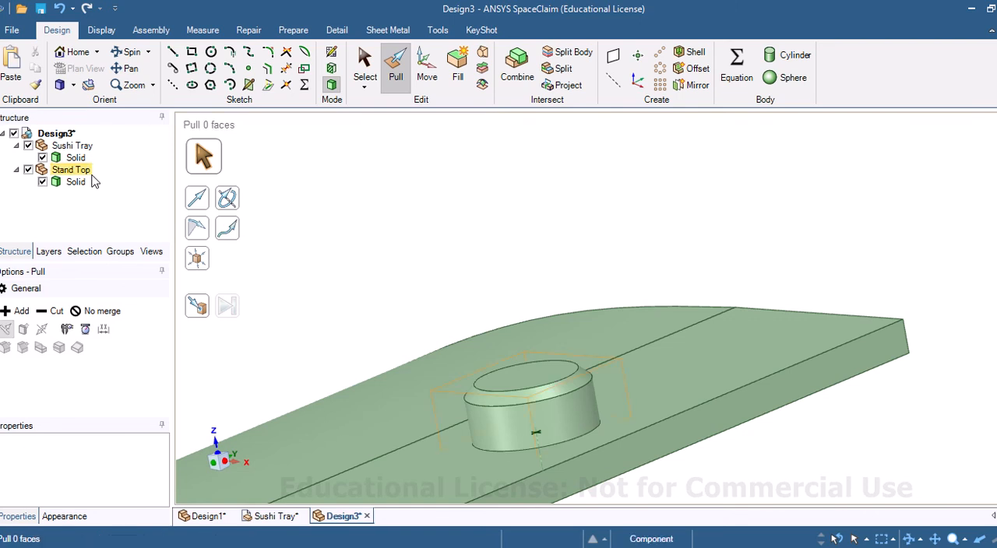
Step: Hide and show the Sushi Tray and Stand Top components in turn to check them separately
{"action": "left_click", "coordinate": [86, 147]}
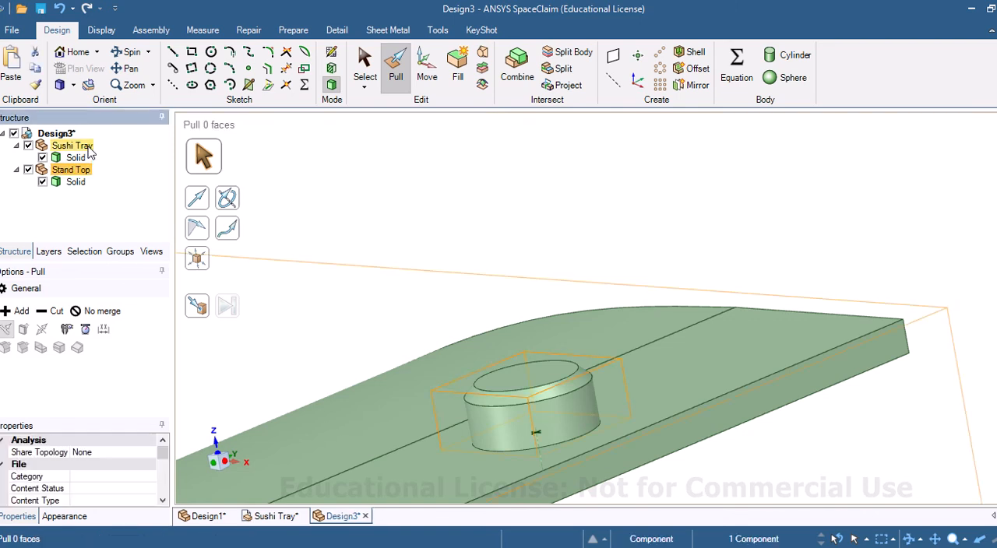
{"action": "left_click", "coordinate": [28, 146]}
{"action": "left_click", "coordinate": [29, 146]}
{"action": "left_click", "coordinate": [28, 170]}
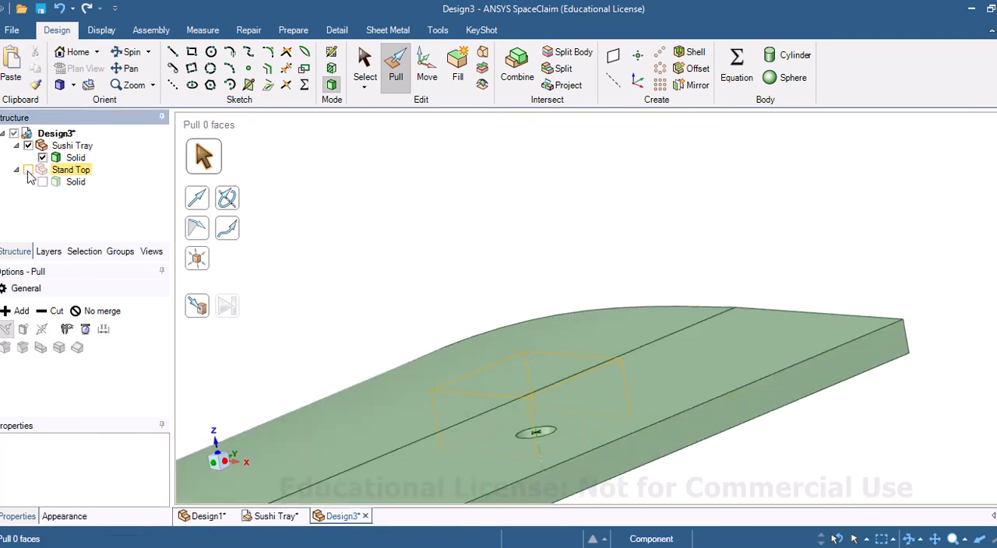
{"action": "left_click", "coordinate": [28, 170]}
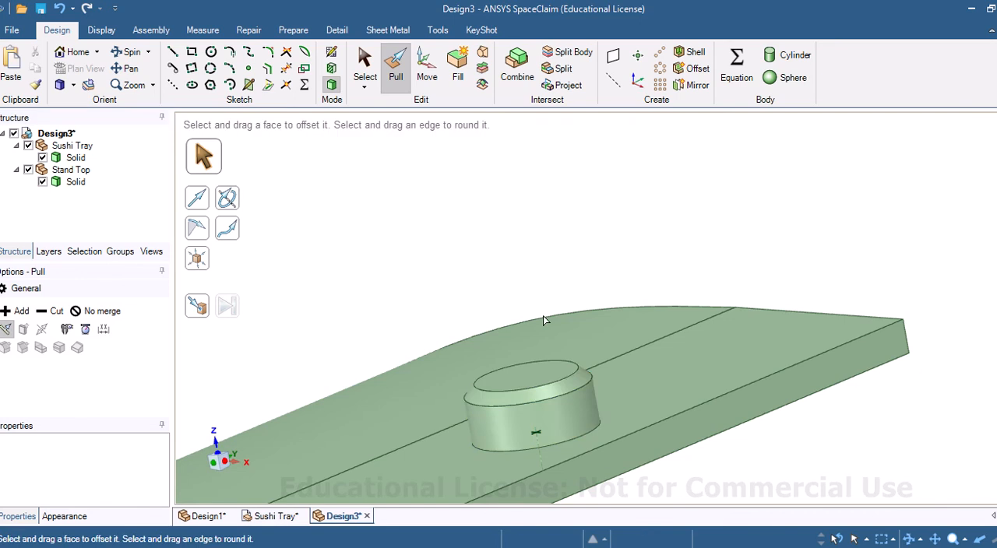
Step: Sketch a 22 mm diameter circle on the underside of the tray's raised end, concentric with the hole
{"action": "left_click", "coordinate": [601, 402]}
{"action": "middle_click_drag", "start_coordinate": [602, 402], "coordinate": [621, 216]}
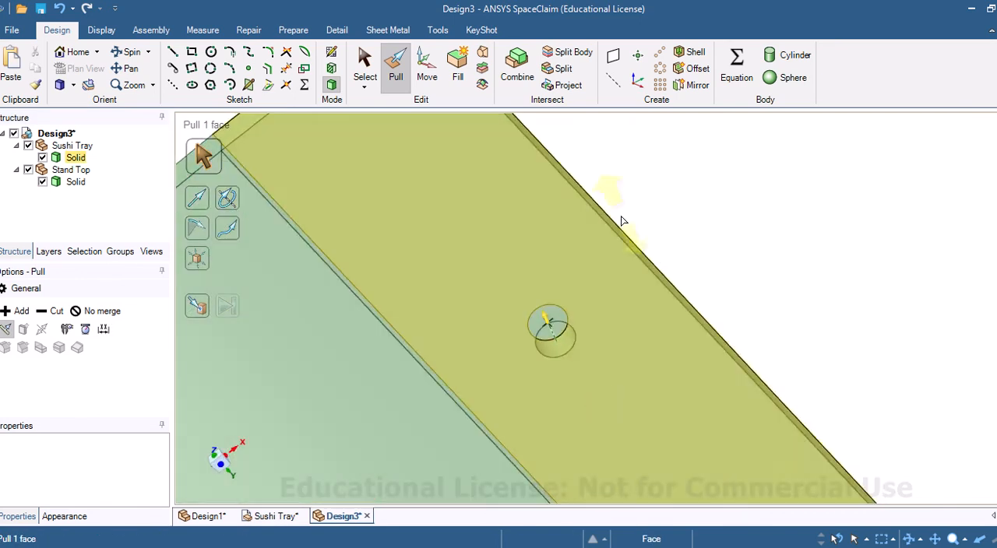
{"action": "left_click", "coordinate": [567, 307]}
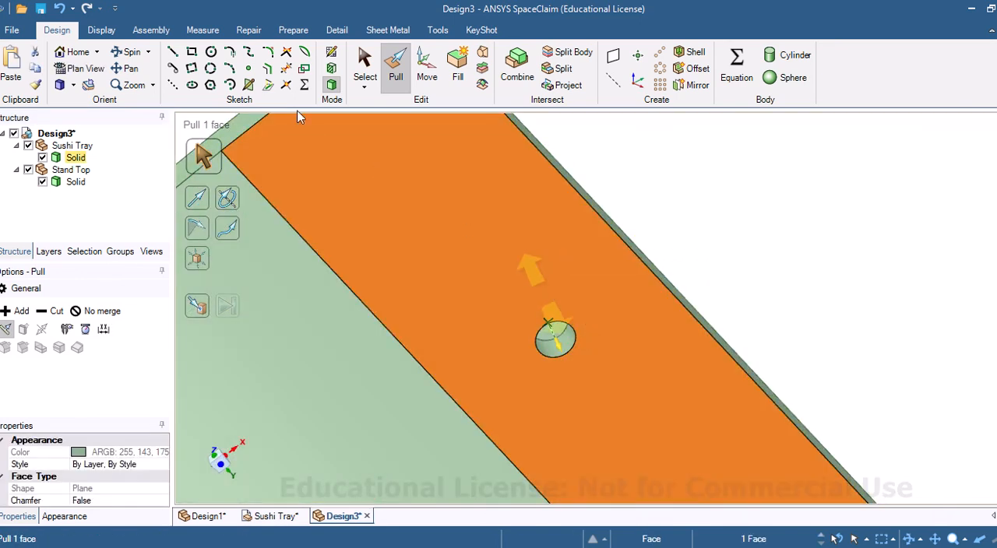
{"action": "left_click", "coordinate": [333, 53]}
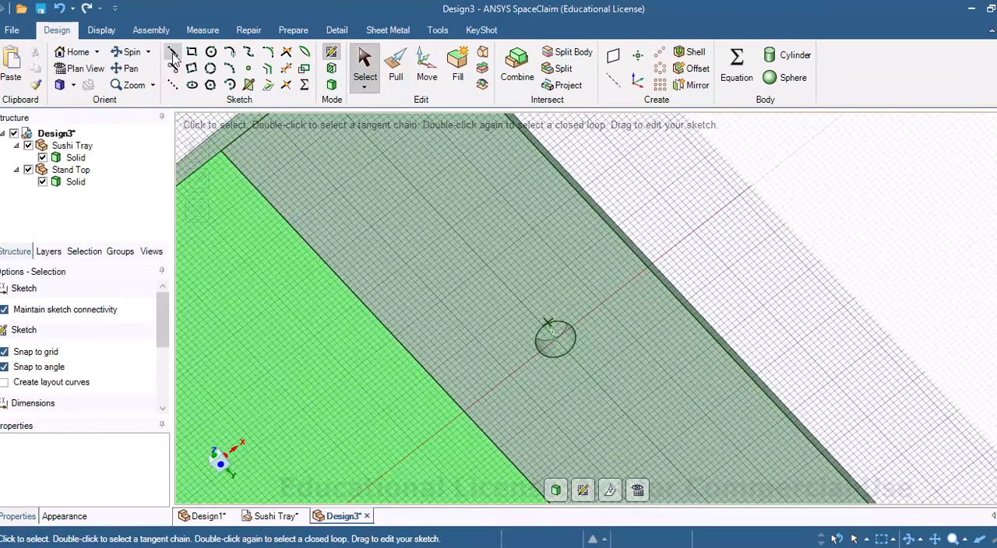
{"action": "left_click", "coordinate": [210, 53]}
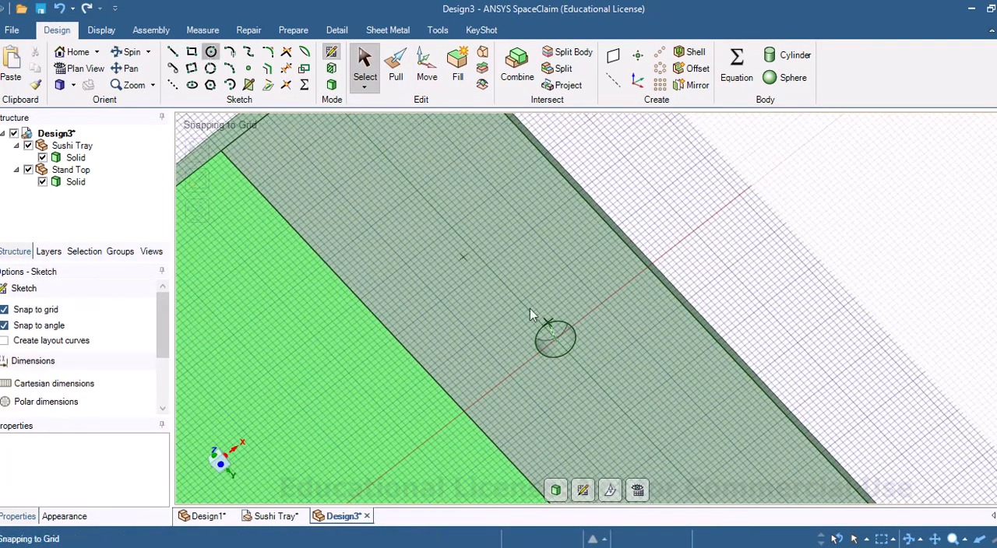
{"action": "left_click", "coordinate": [555, 342]}
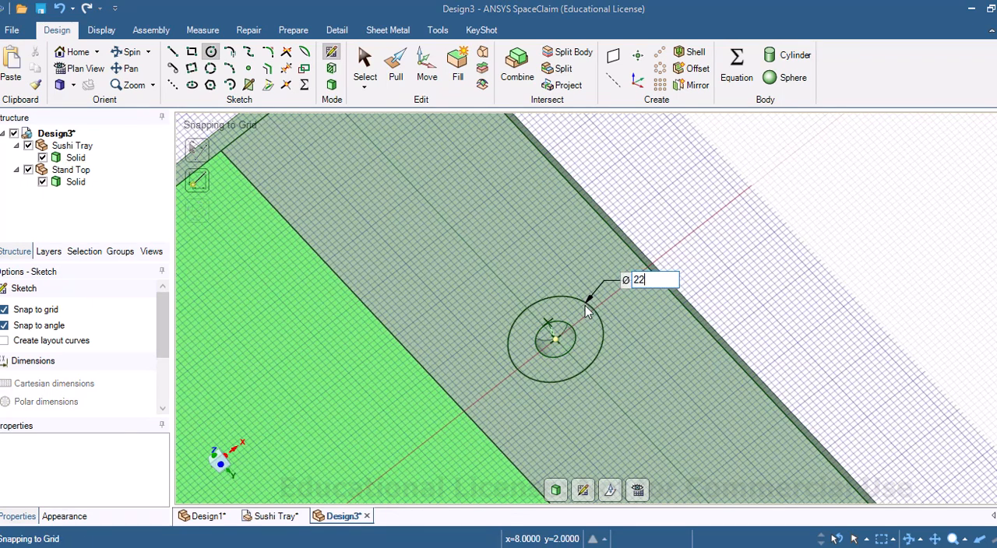
{"action": "key", "text": "Return"}
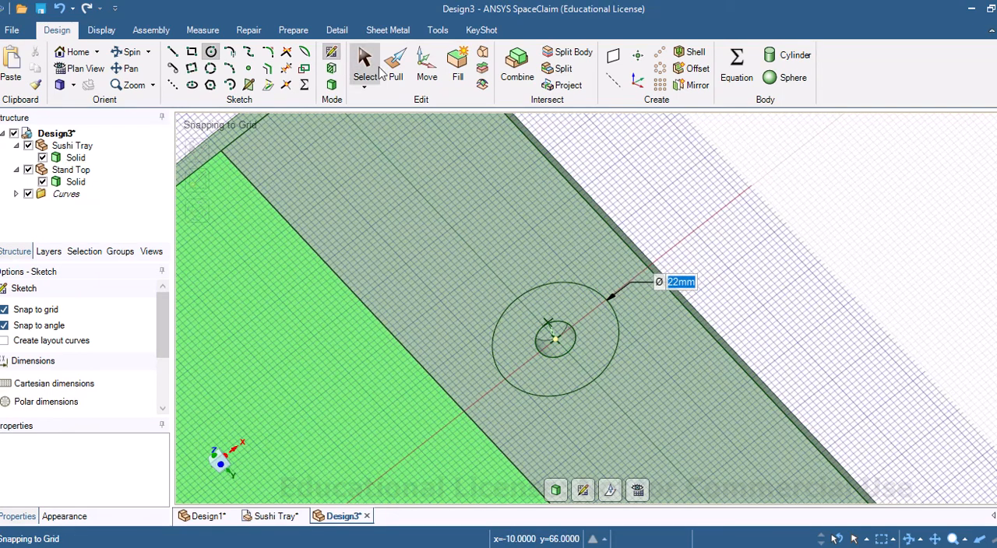
Step: Pull the underside circle 50 mm downward into a separate cylindrical leg
{"action": "left_click", "coordinate": [399, 89]}
{"action": "left_click_drag", "start_coordinate": [500, 330], "coordinate": [523, 377]}
{"action": "type", "text": "50"}
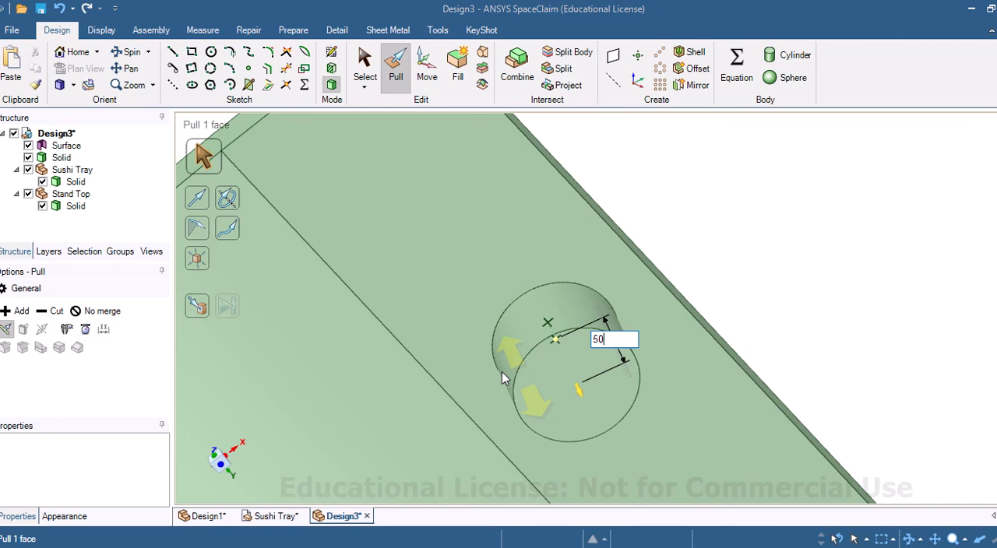
{"action": "key", "text": "Return"}
Step: Sketch an 11 mm diameter circle on the leg's bottom face, concentric with the leg
{"action": "left_click", "coordinate": [635, 397]}
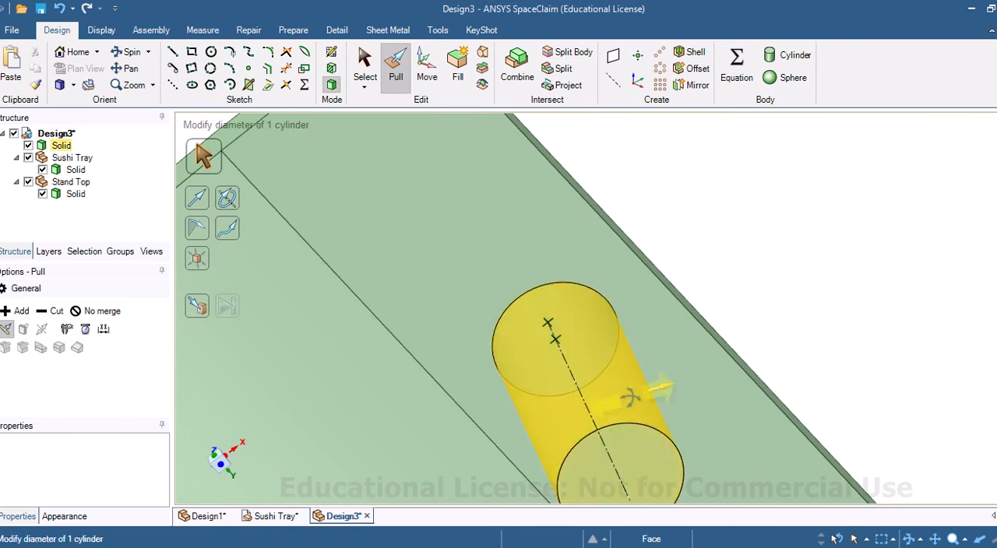
{"action": "middle_click_drag", "start_coordinate": [645, 394], "coordinate": [585, 366]}
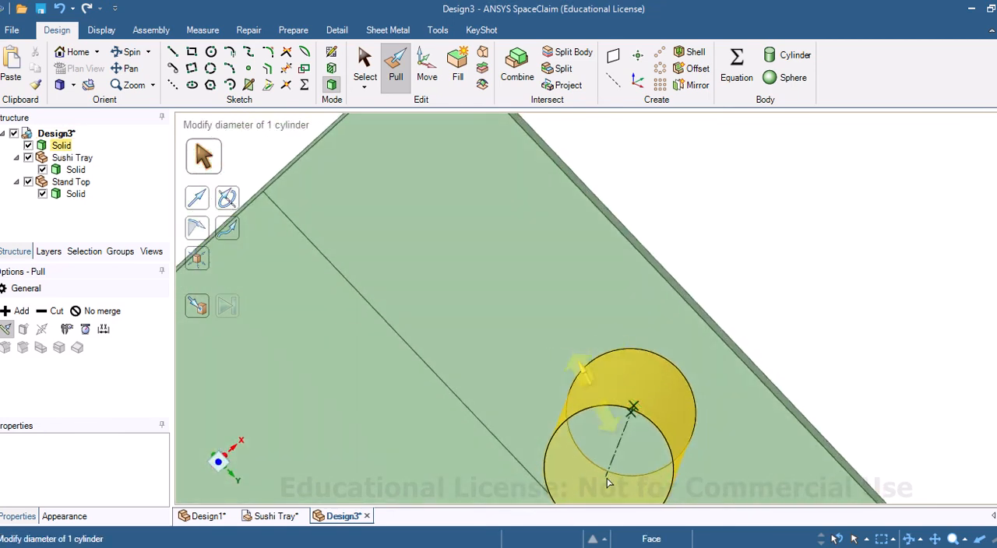
{"action": "left_click", "coordinate": [601, 455]}
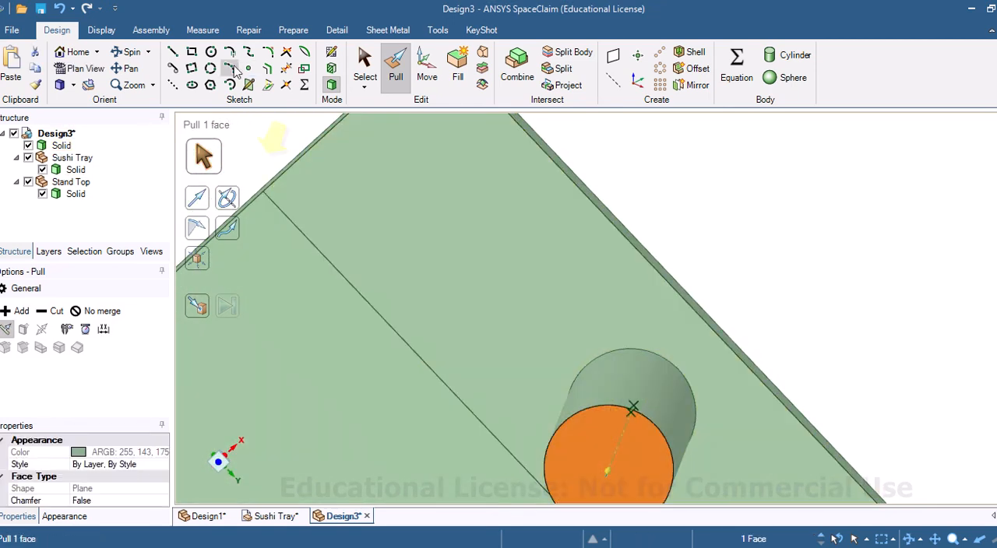
{"action": "left_click", "coordinate": [210, 51]}
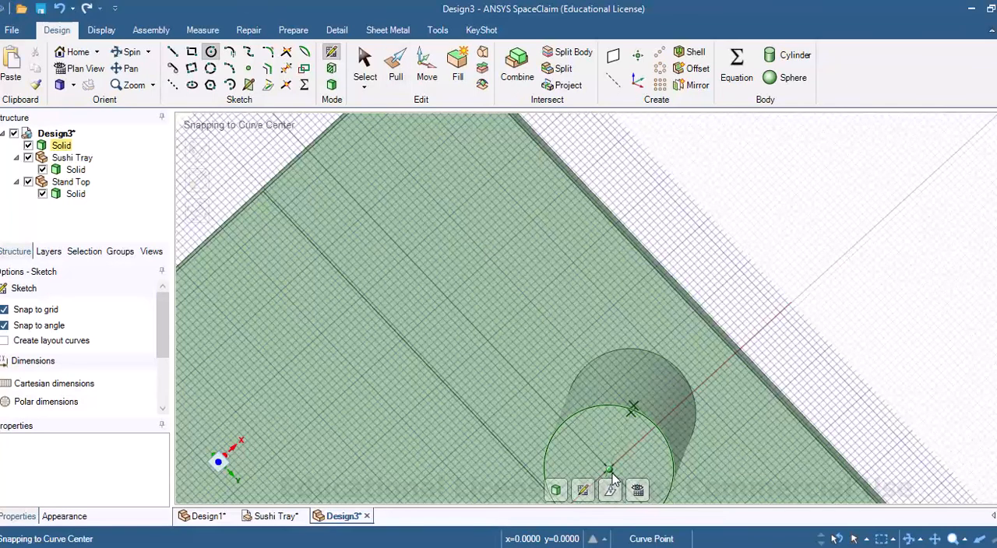
{"action": "left_click", "coordinate": [608, 469]}
{"action": "type", "text": "11"}
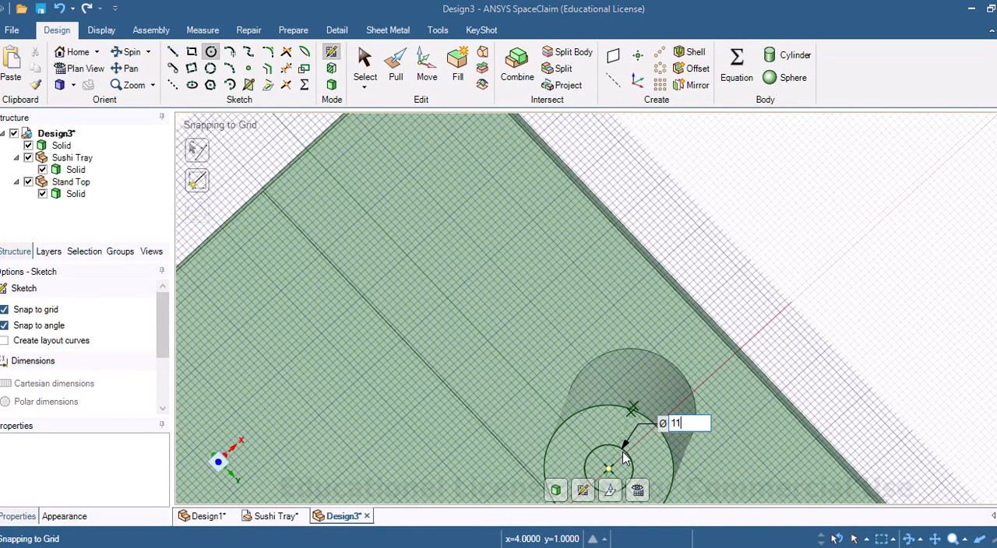
{"action": "key", "text": "Return"}
Step: Pull the 11 mm circle 30 mm into the leg to cut a blind hole from its bottom face
{"action": "left_click", "coordinate": [394, 72]}
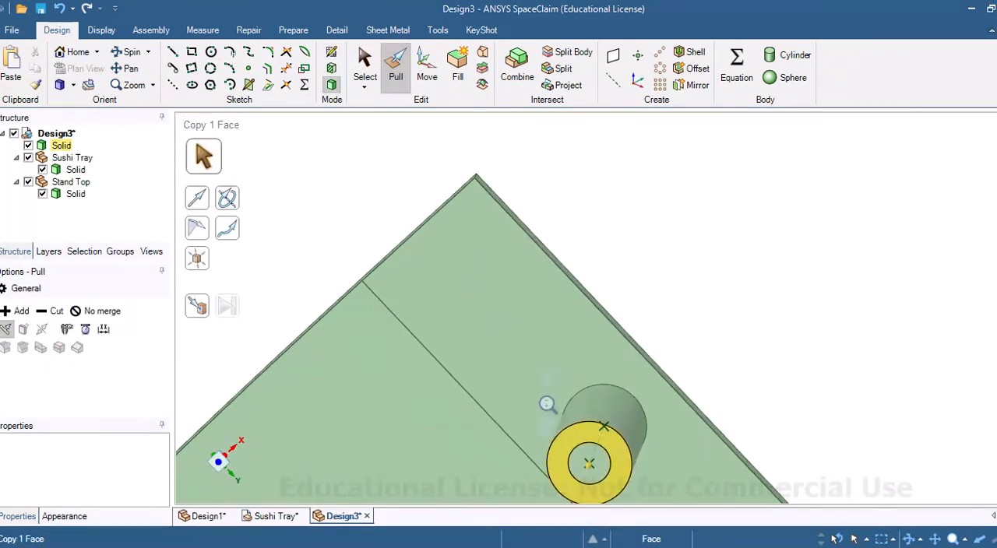
{"action": "left_click", "coordinate": [557, 421]}
{"action": "left_click", "coordinate": [550, 377]}
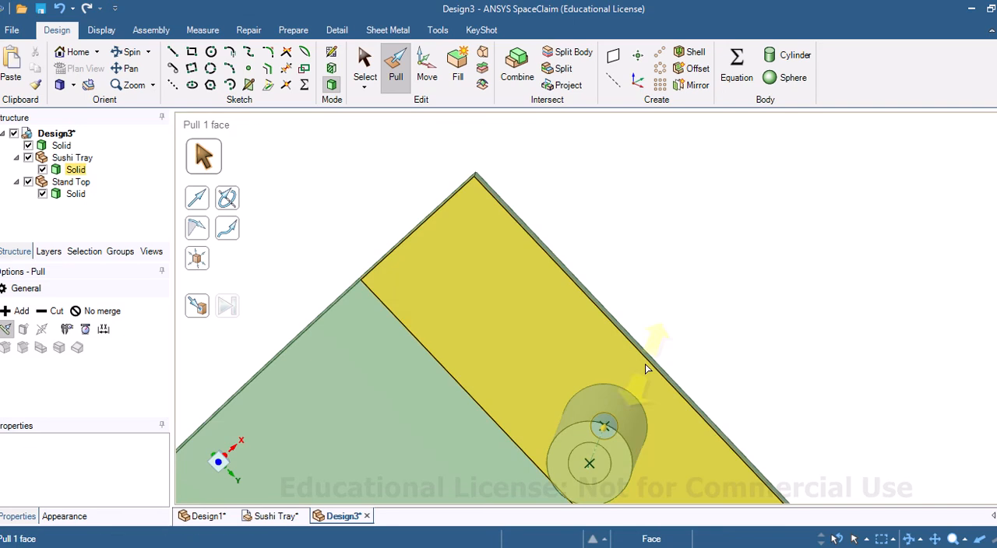
{"action": "middle_click_drag", "start_coordinate": [663, 369], "coordinate": [639, 276], "text": "shift"}
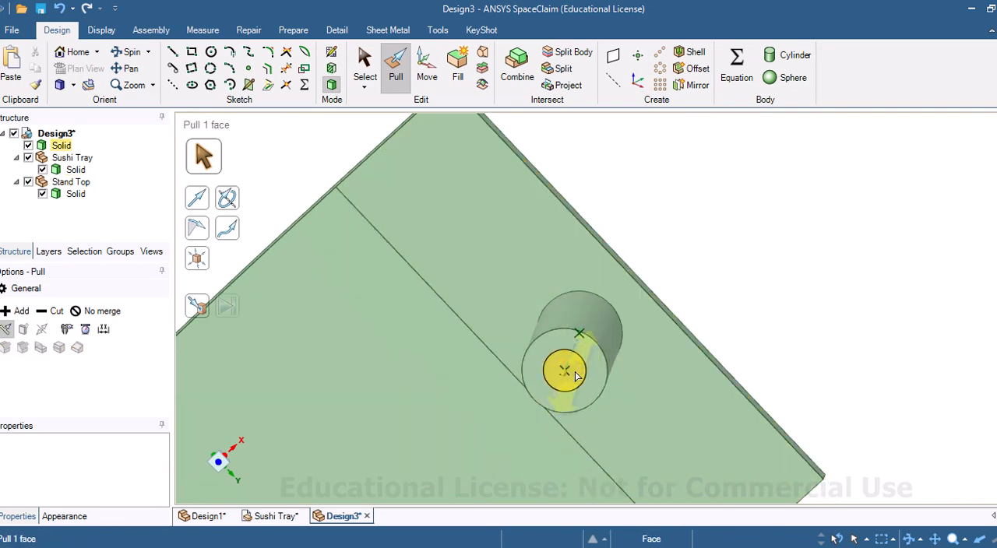
{"action": "left_click", "coordinate": [577, 377]}
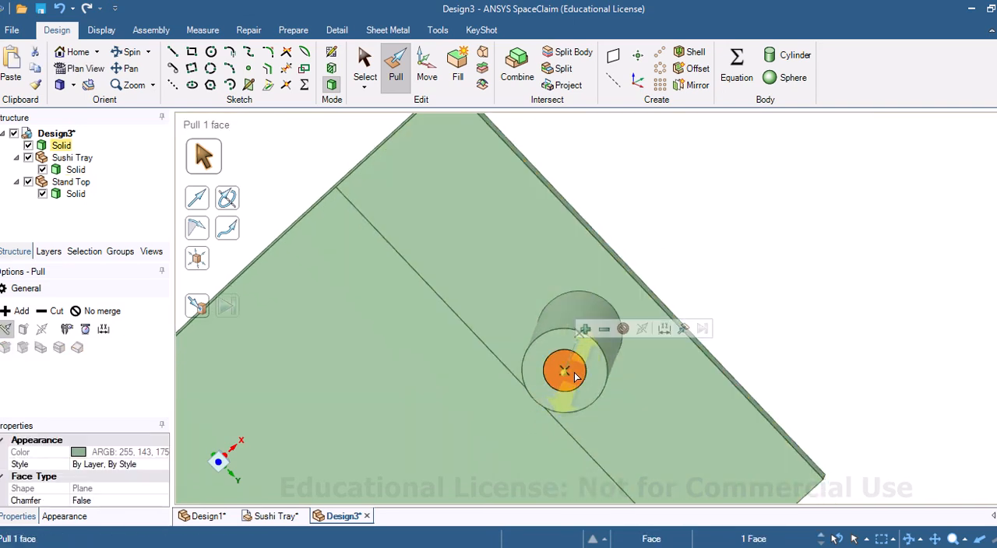
{"action": "left_click_drag", "start_coordinate": [574, 373], "coordinate": [584, 357]}
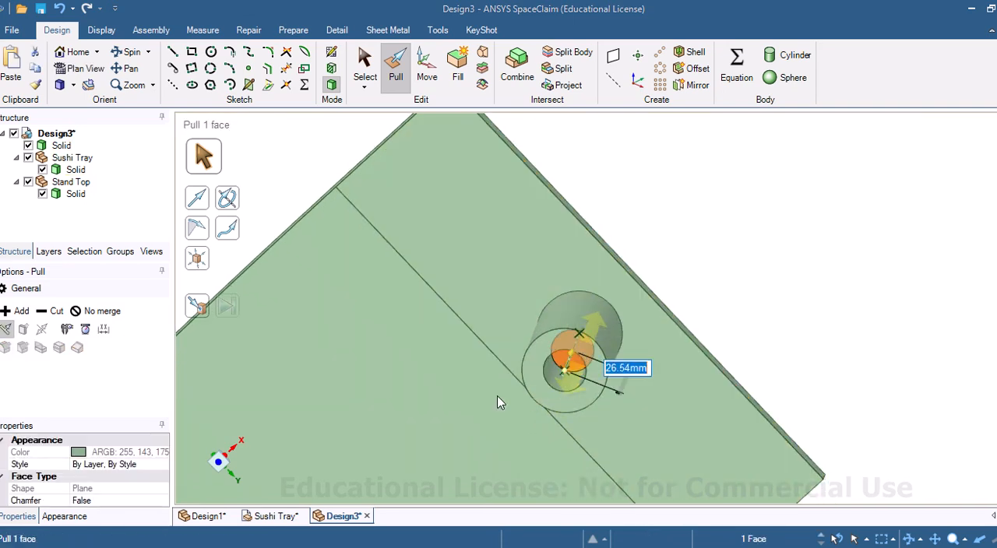
{"action": "type", "text": "30"}
{"action": "key", "text": "Return"}
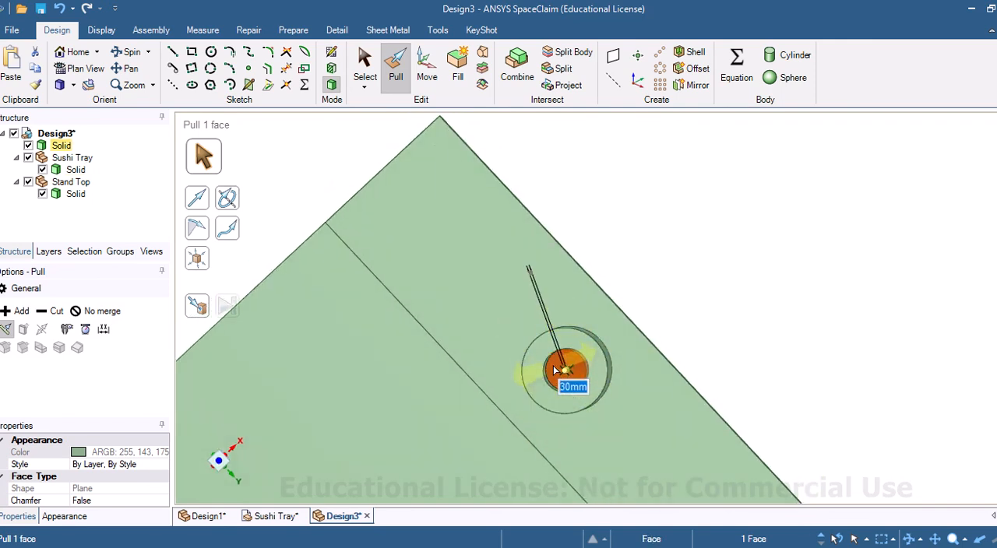
Step: Sketch a 6 mm diameter circle on the floor of the leg's blind hole, concentric with it
{"action": "left_click", "coordinate": [331, 52]}
{"action": "left_click", "coordinate": [210, 51]}
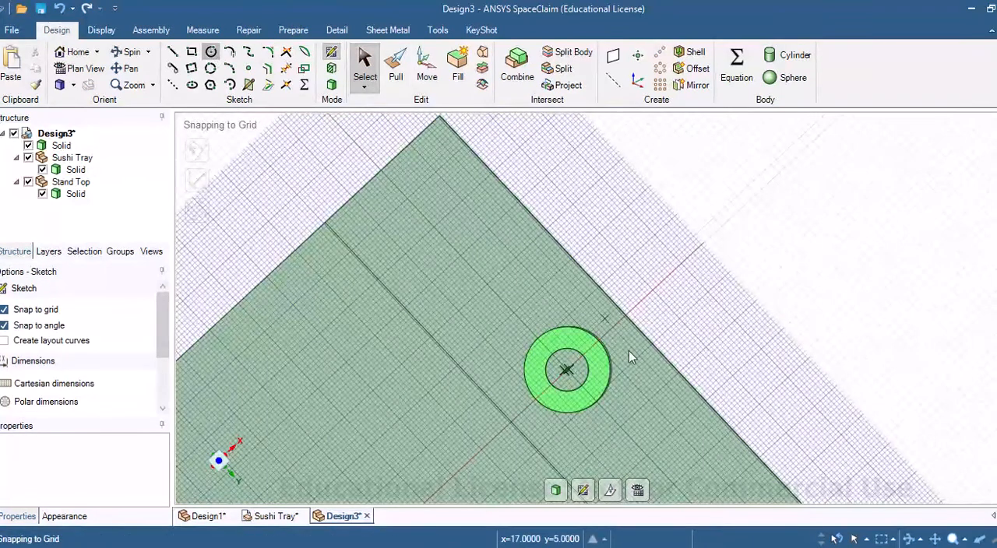
{"action": "left_click", "coordinate": [566, 372]}
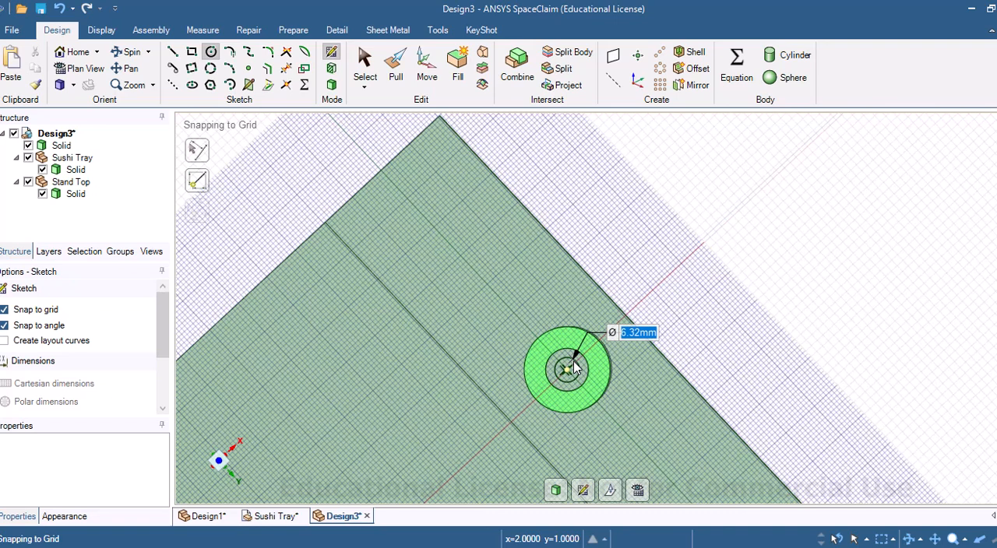
{"action": "type", "text": "6"}
{"action": "key", "text": "Return"}
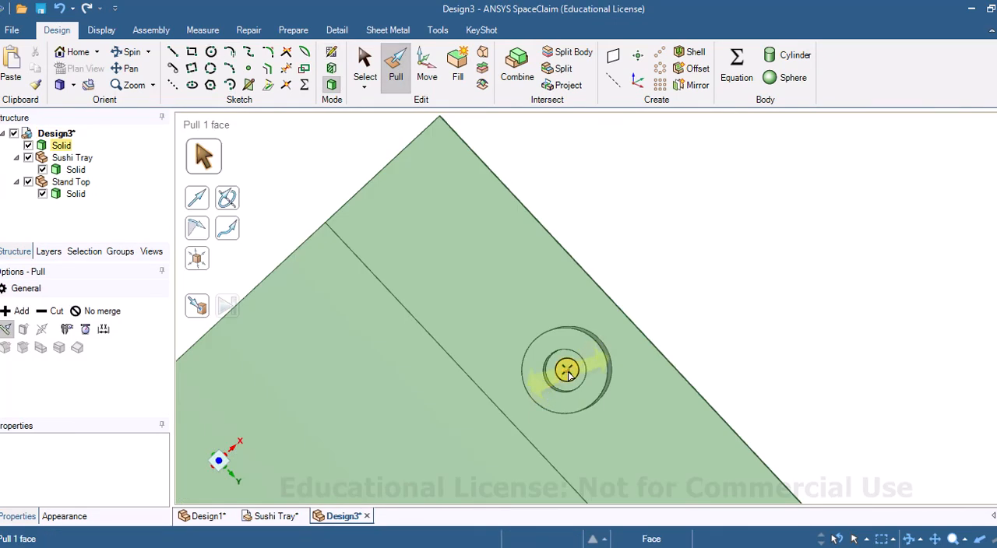
Step: Pull the 6 mm circle up to the underside of the tray's raised end to cut through the rest of the leg
{"action": "left_click", "coordinate": [575, 364]}
{"action": "left_click", "coordinate": [577, 369]}
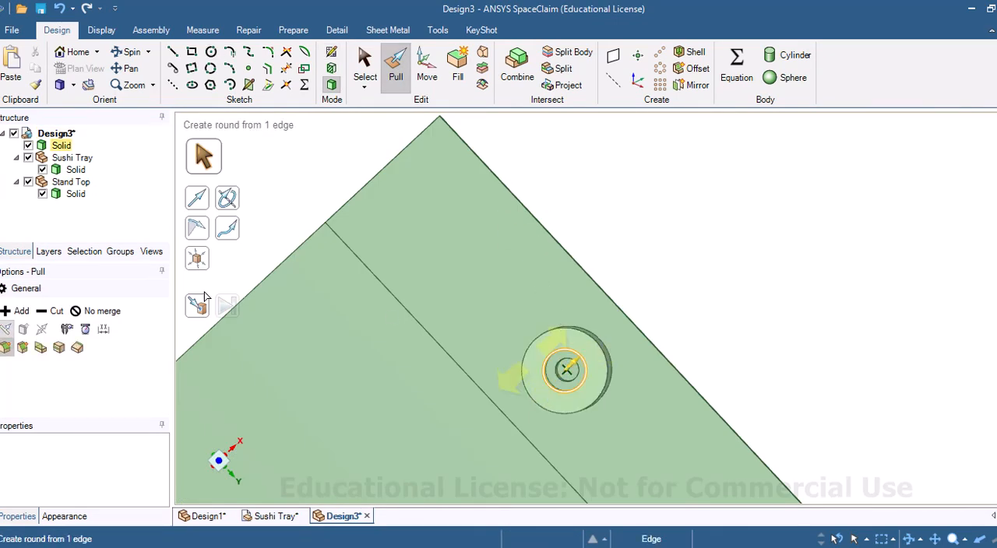
{"action": "left_click", "coordinate": [199, 307]}
{"action": "left_click", "coordinate": [197, 309]}
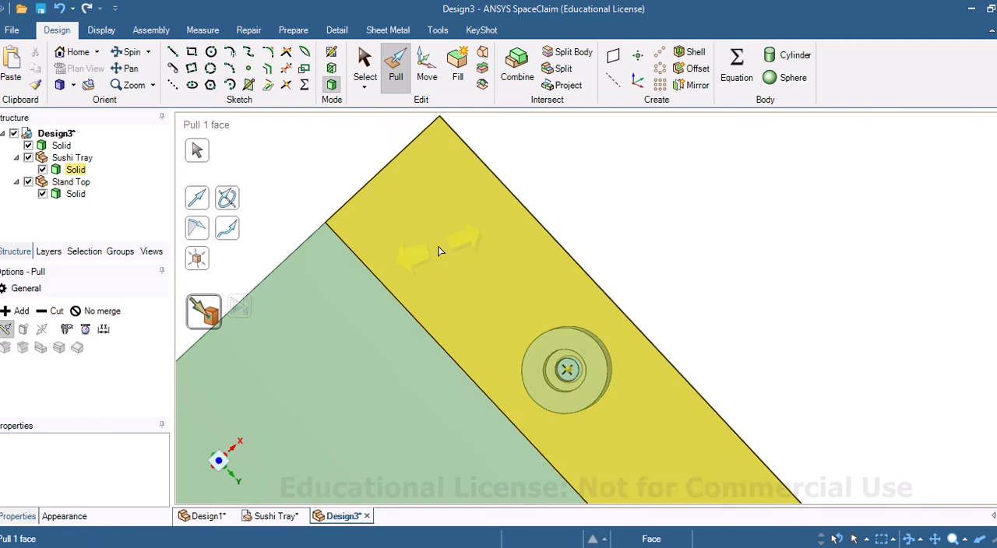
{"action": "left_click", "coordinate": [438, 250]}
{"action": "middle_click_drag", "start_coordinate": [619, 237], "coordinate": [427, 347]}
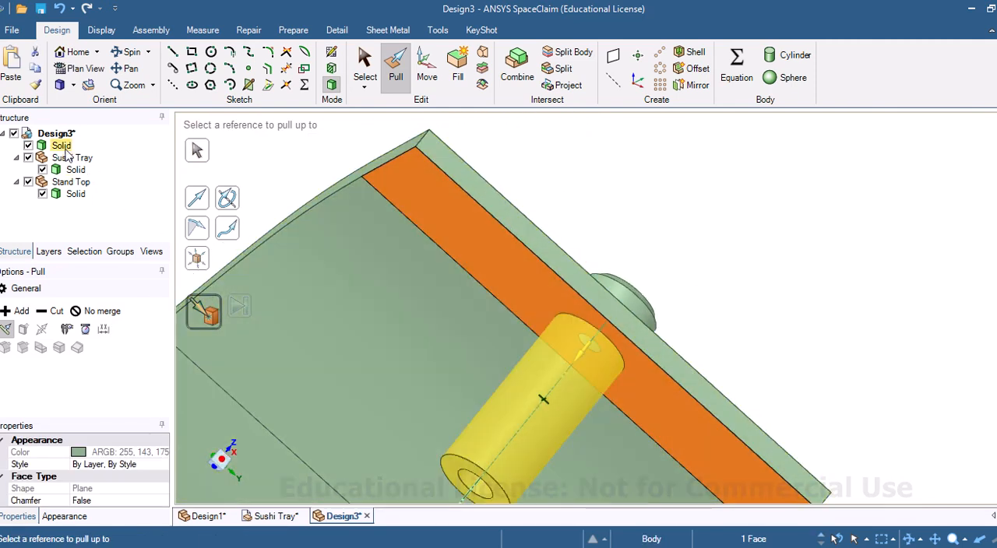
Step: Move the leg solid to a new component and name it Stand bottom
{"action": "left_click", "coordinate": [62, 146]}
{"action": "right_click", "coordinate": [66, 147]}
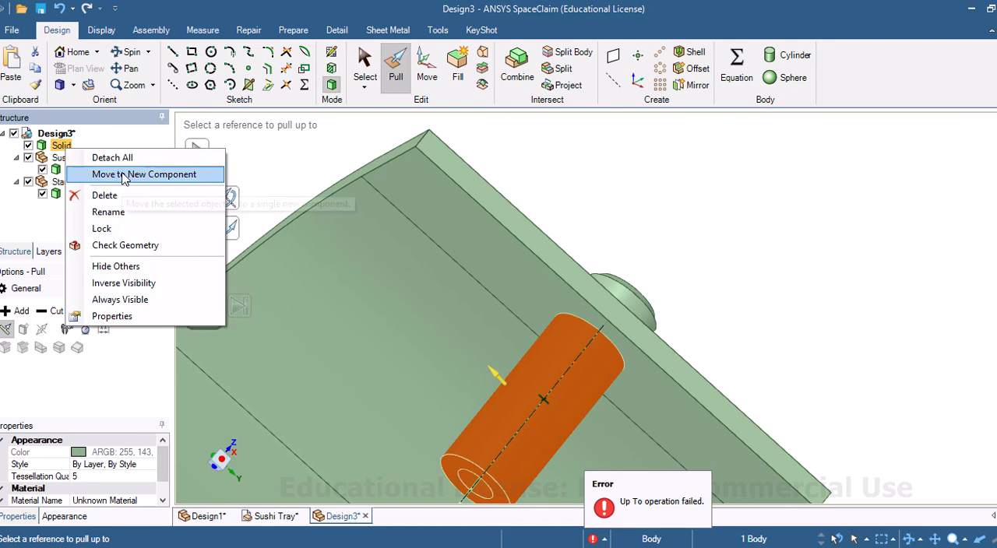
{"action": "left_click", "coordinate": [122, 174]}
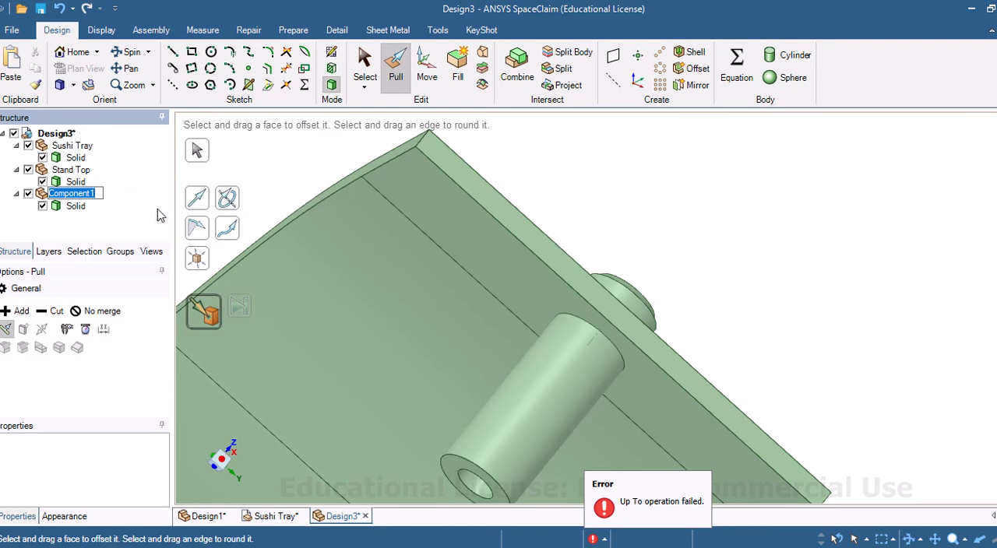
{"action": "type", "text": "Sta"}
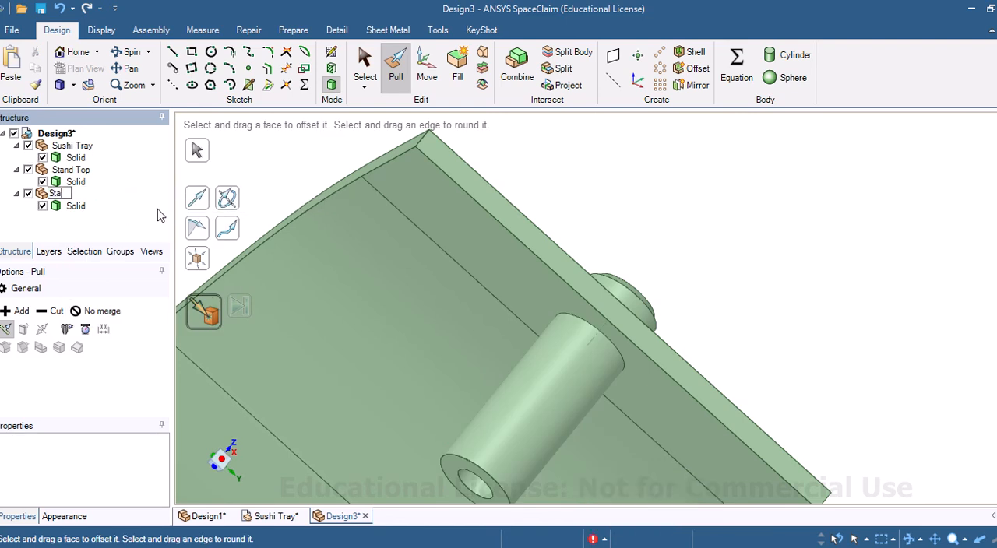
{"action": "type", "text": "nd bottom"}
{"action": "left_click", "coordinate": [555, 175]}
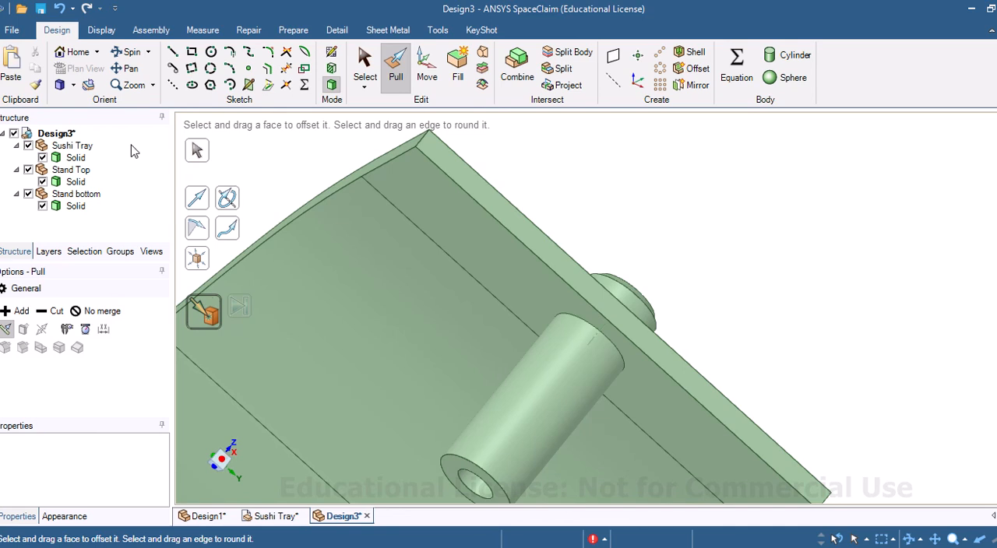
Step: Hide and show the Stand bottom and Stand Top components in turn to check them separately
{"action": "left_click", "coordinate": [28, 194]}
{"action": "left_click", "coordinate": [28, 194]}
{"action": "left_click", "coordinate": [28, 171]}
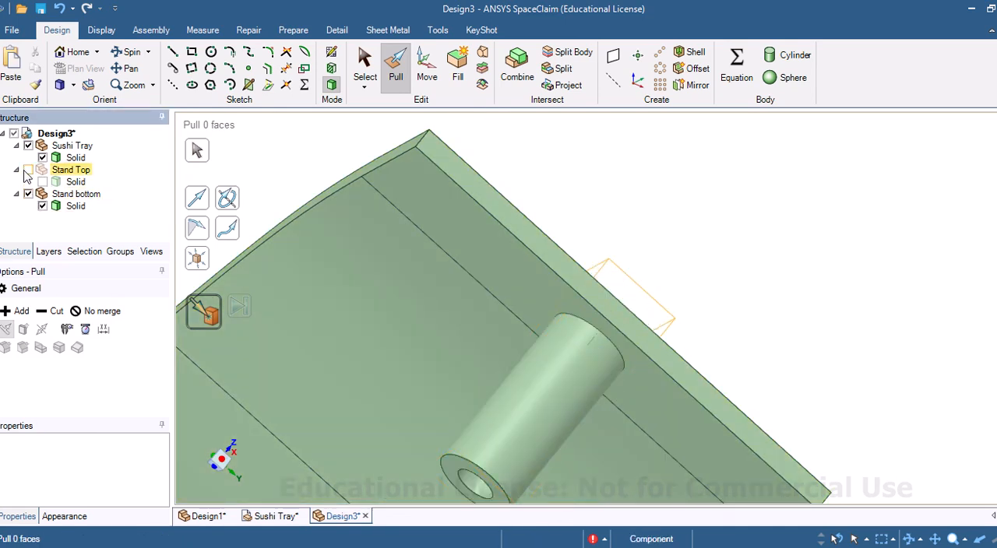
{"action": "left_click", "coordinate": [28, 170]}
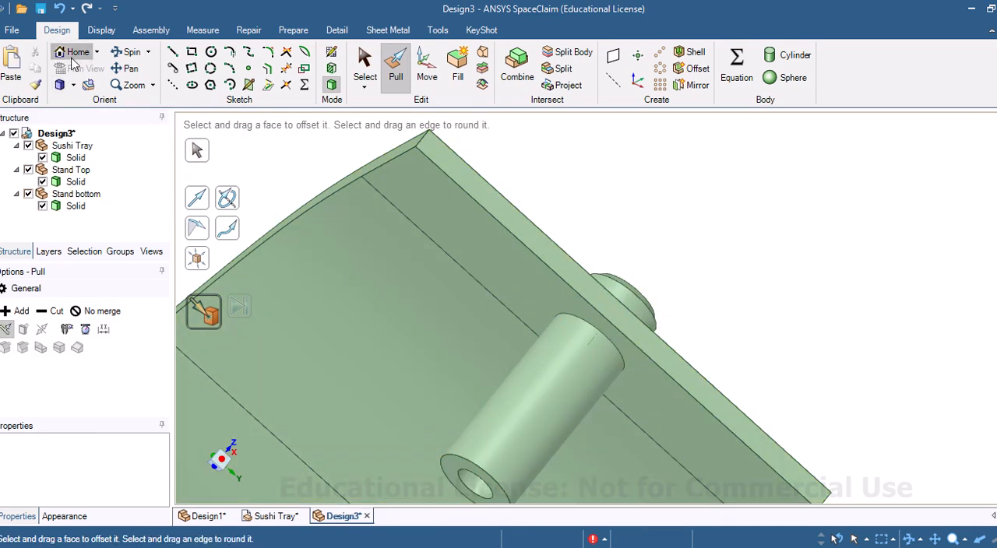
Step: Return to the home view and examine the tray with its stand parts from several angles
{"action": "left_click", "coordinate": [74, 53]}
{"action": "mouse_move", "coordinate": [617, 445]}
{"action": "middle_mouse_down"}
{"action": "mouse_move", "coordinate": [730, 410]}
{"action": "mouse_move", "coordinate": [542, 400]}
{"action": "mouse_move", "coordinate": [572, 427]}
{"action": "middle_mouse_up"}
{"action": "mouse_move", "coordinate": [697, 331]}
{"action": "middle_mouse_down"}
{"action": "mouse_move", "coordinate": [587, 402]}
{"action": "mouse_move", "coordinate": [590, 362]}
{"action": "mouse_move", "coordinate": [653, 411]}
{"action": "middle_mouse_up"}
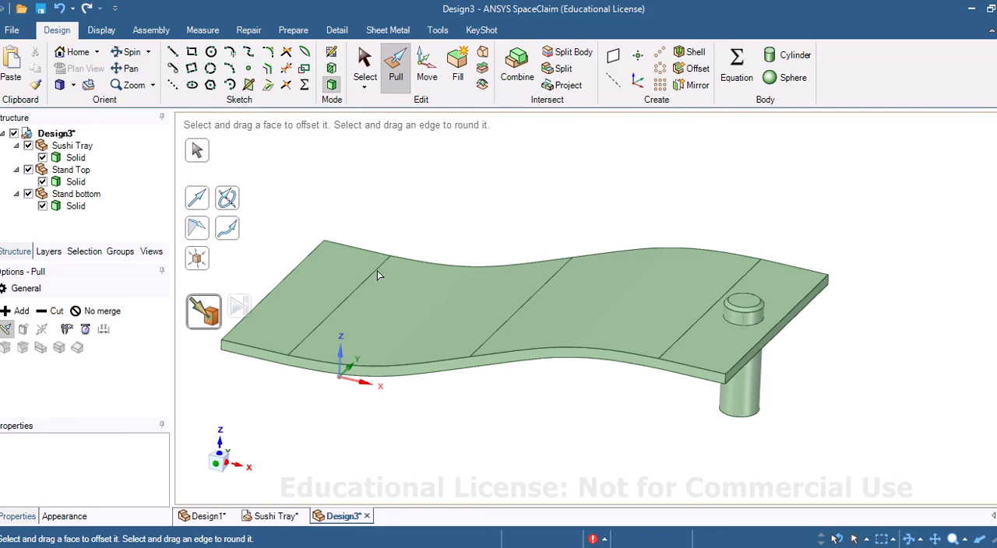
{"action": "middle_click_drag", "start_coordinate": [377, 275], "coordinate": [494, 411]}
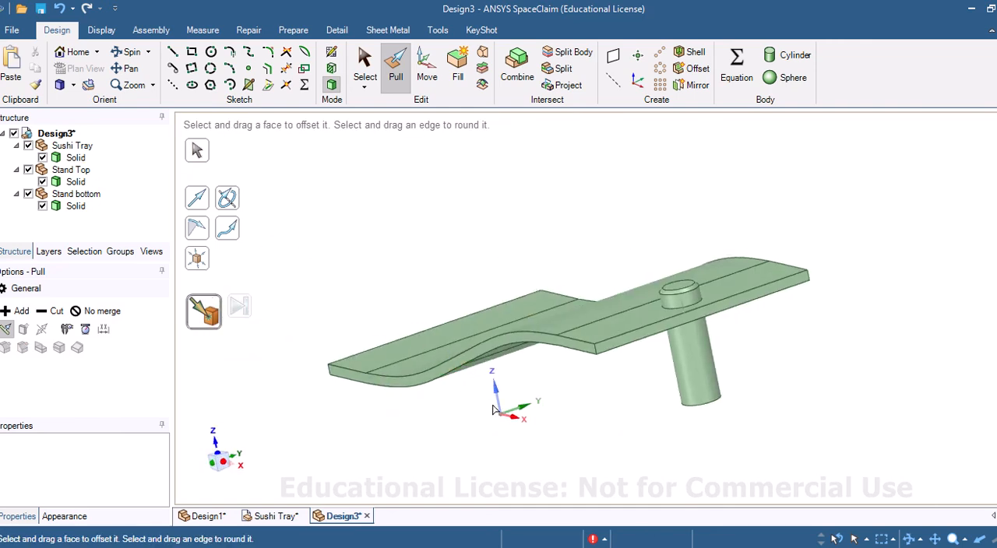
{"action": "mouse_move", "coordinate": [461, 317]}
{"action": "middle_mouse_down"}
{"action": "mouse_move", "coordinate": [468, 335]}
{"action": "mouse_move", "coordinate": [521, 360]}
{"action": "mouse_move", "coordinate": [544, 337]}
{"action": "middle_mouse_up"}
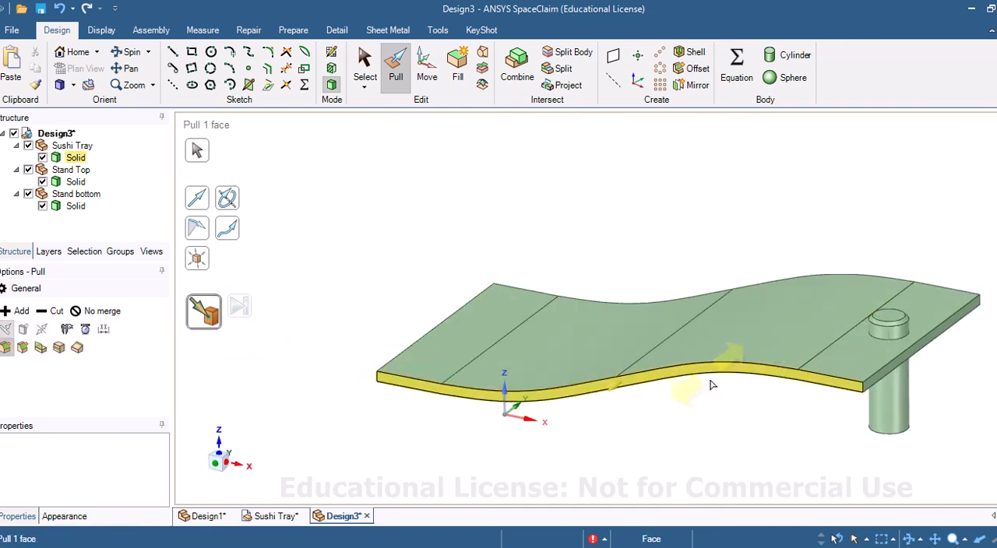
{"action": "left_click", "coordinate": [589, 373]}
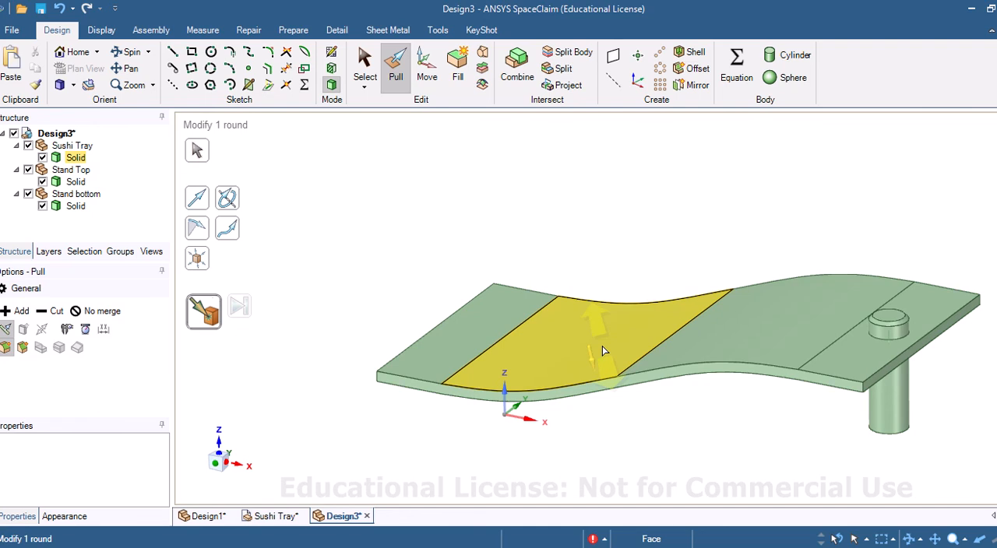